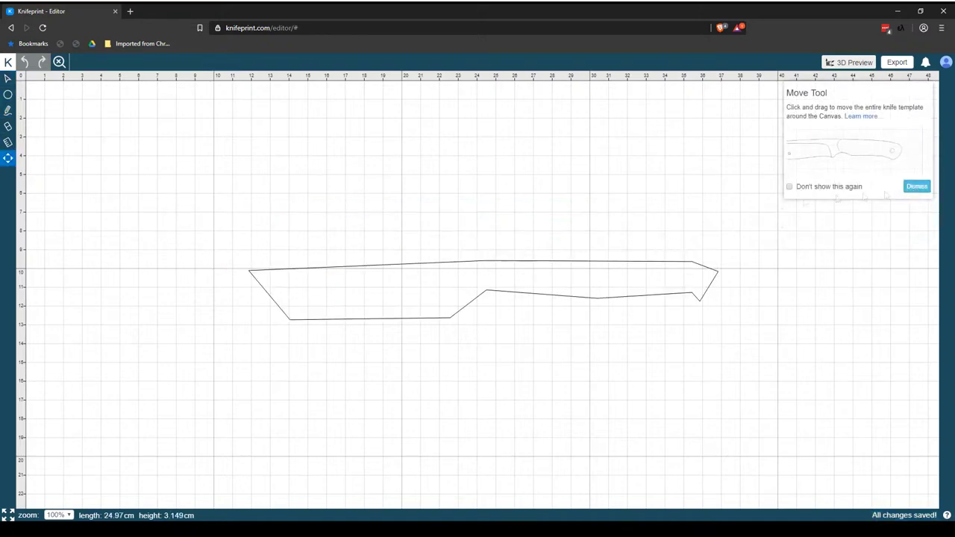
# - Move the blade tip node onto the grid and curve the choil into a smooth bend
pyautogui.click(916, 237)
pyautogui.click(249, 264)
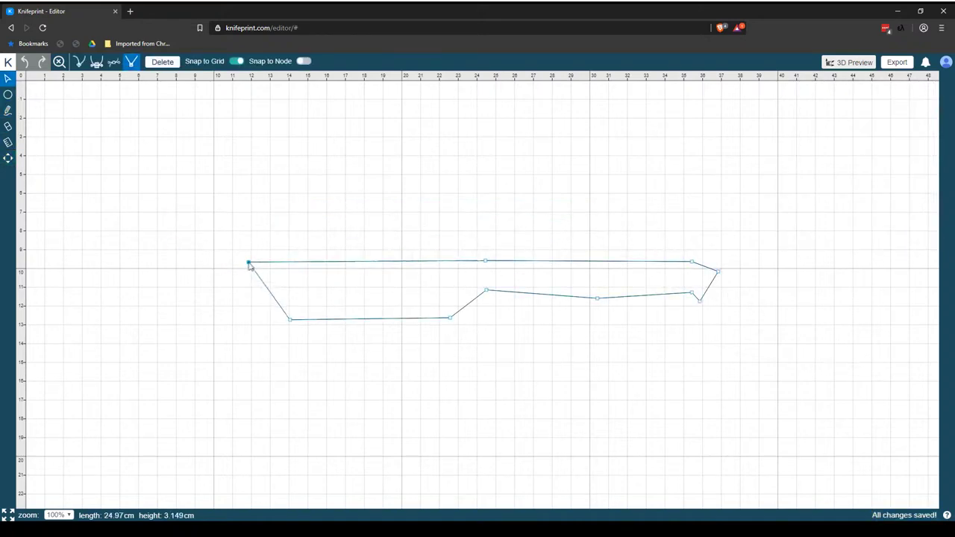
pyautogui.moveTo(296, 318); pyautogui.dragTo(315, 326)
pyautogui.moveTo(451, 319); pyautogui.dragTo(471, 319)
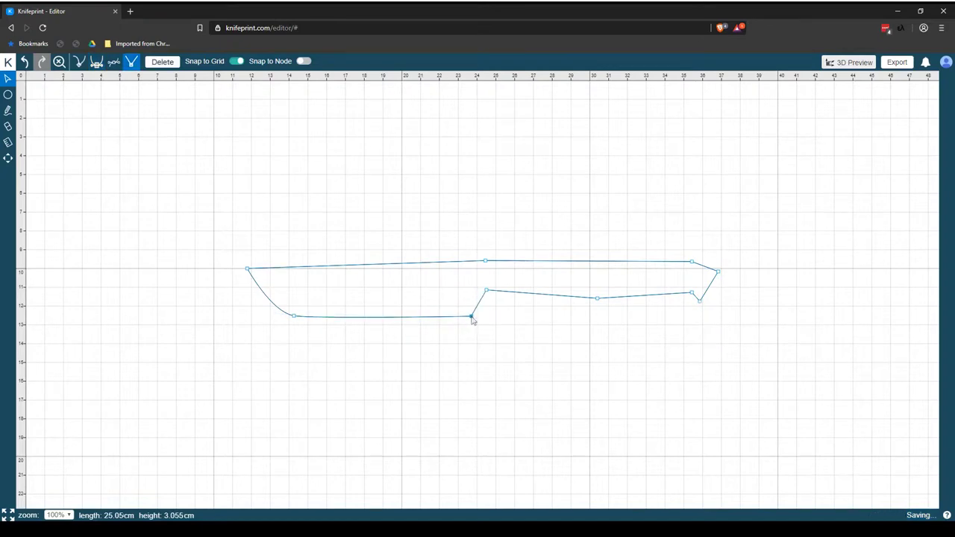
pyautogui.click(486, 289)
pyautogui.moveTo(505, 279); pyautogui.dragTo(509, 286)
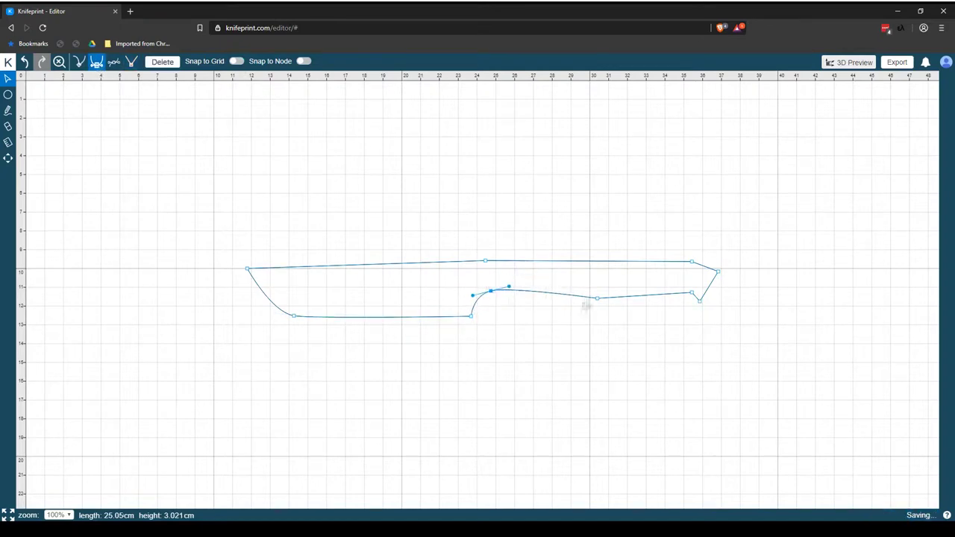
pyautogui.click(586, 306)
# - Round the handle-end corner and make the spine curve smoothly into it
pyautogui.click(691, 292)
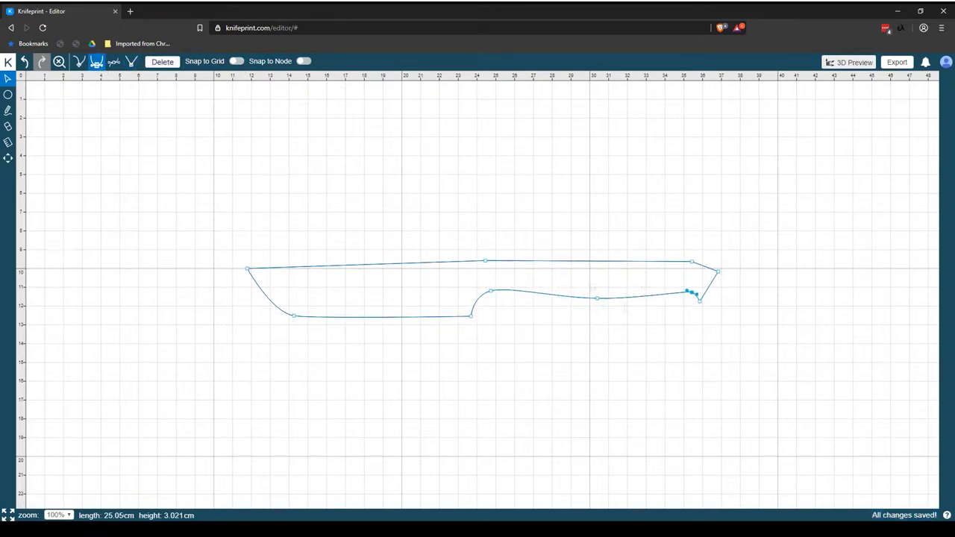
pyautogui.click(717, 271)
pyautogui.click(692, 261)
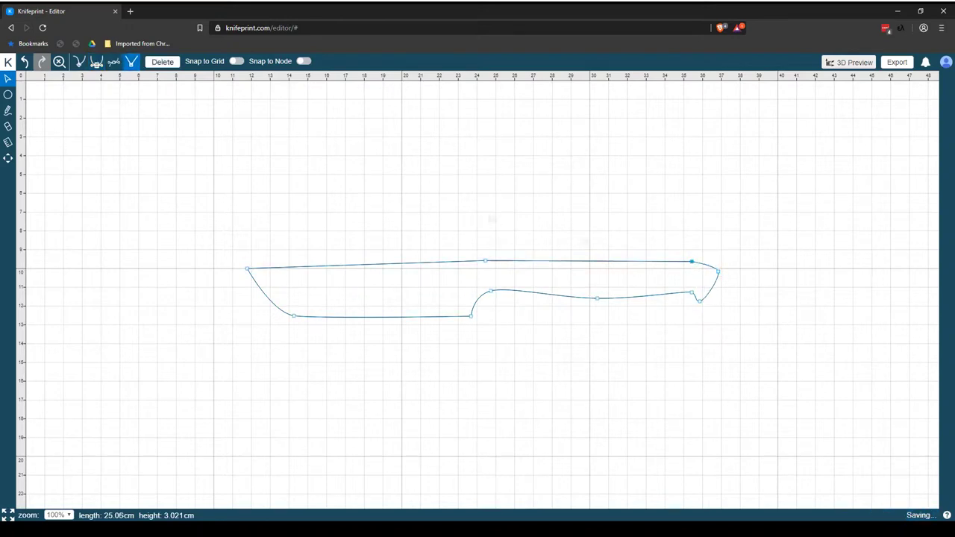
pyautogui.click(96, 61)
pyautogui.click(525, 264)
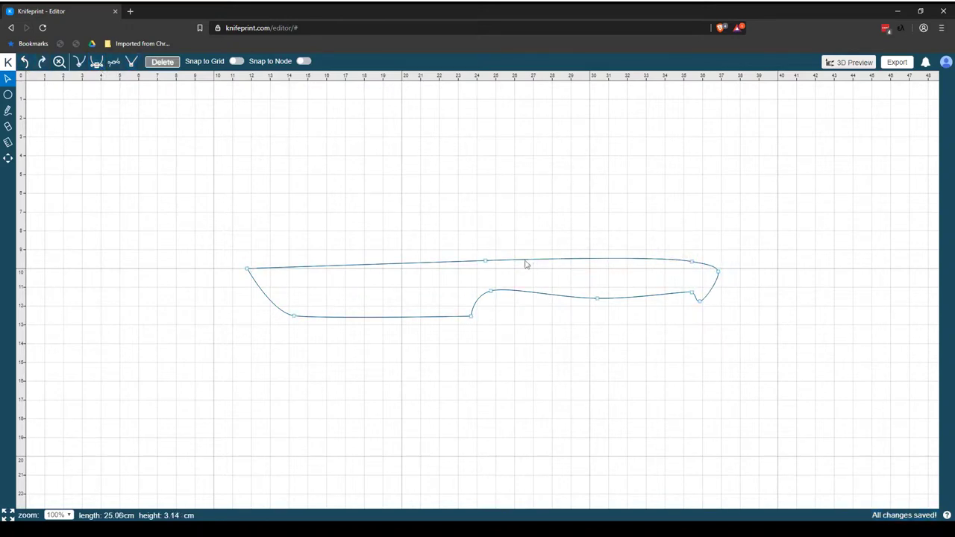
# - Delete the spine's middle node, arch the spine upward and smooth the belly toward the tip
pyautogui.click(486, 260)
pyautogui.press('Delete')
pyautogui.moveTo(246, 268); pyautogui.dragTo(251, 266)
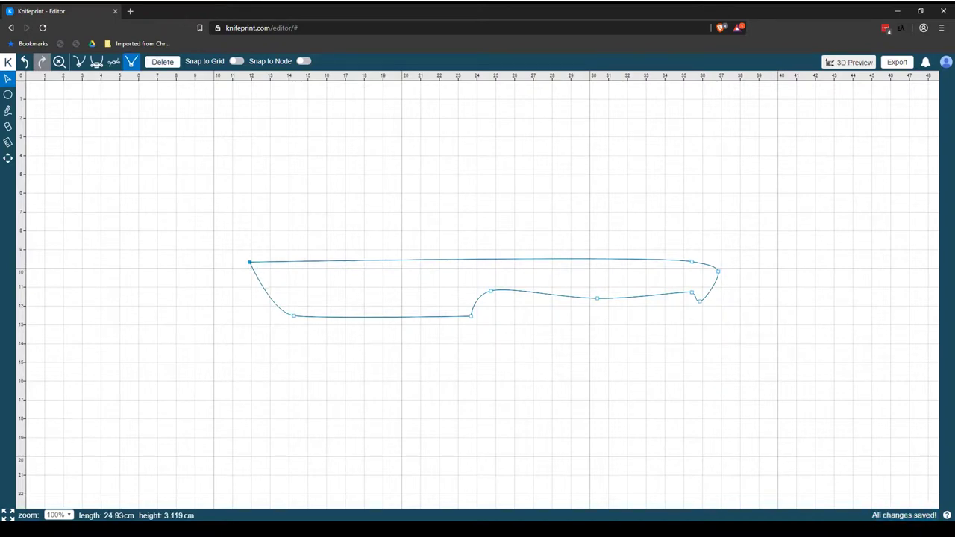
pyautogui.moveTo(435, 260); pyautogui.dragTo(477, 255)
pyautogui.click(661, 239)
pyautogui.click(294, 317)
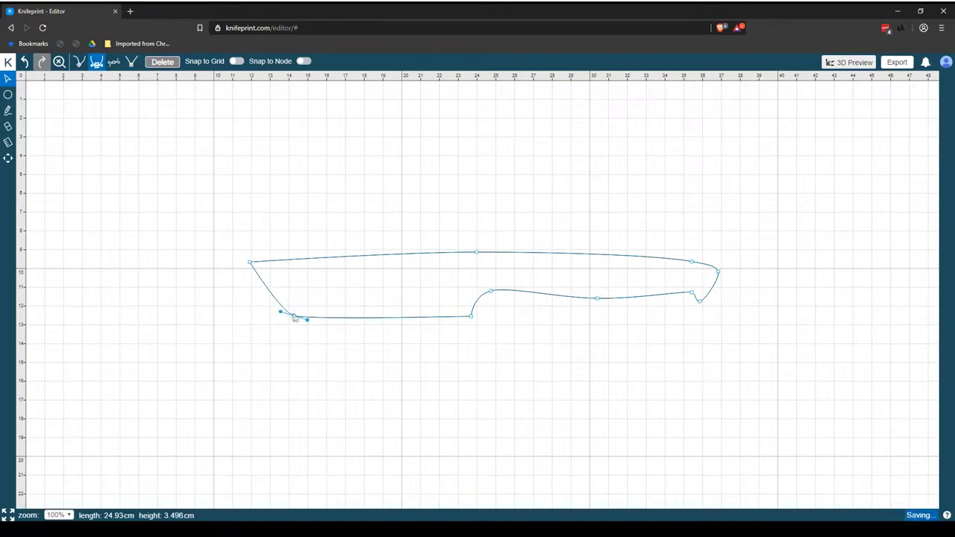
pyautogui.moveTo(294, 318); pyautogui.dragTo(341, 323)
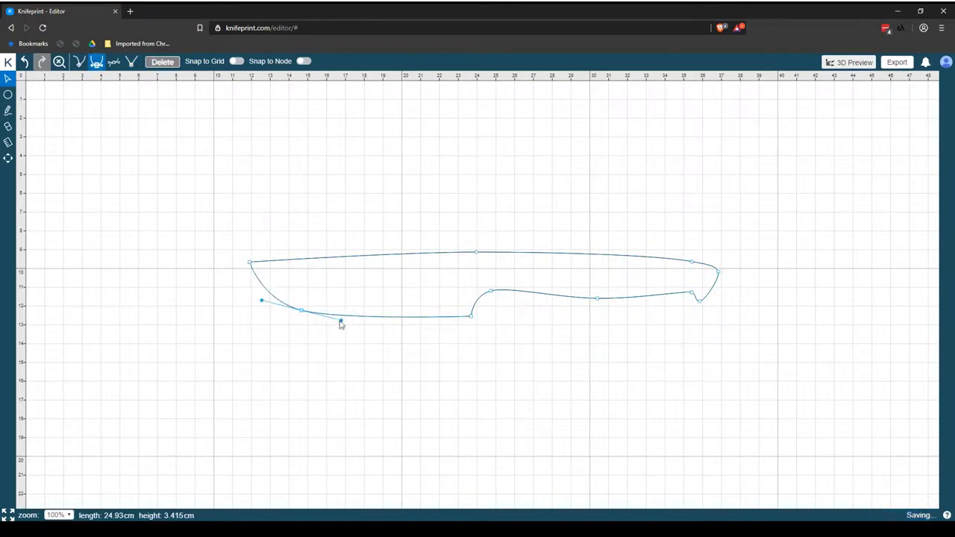
pyautogui.click(482, 362)
# - Place a round hole near the handle end and draw a curved bolster line from spine to choil
pyautogui.click(8, 95)
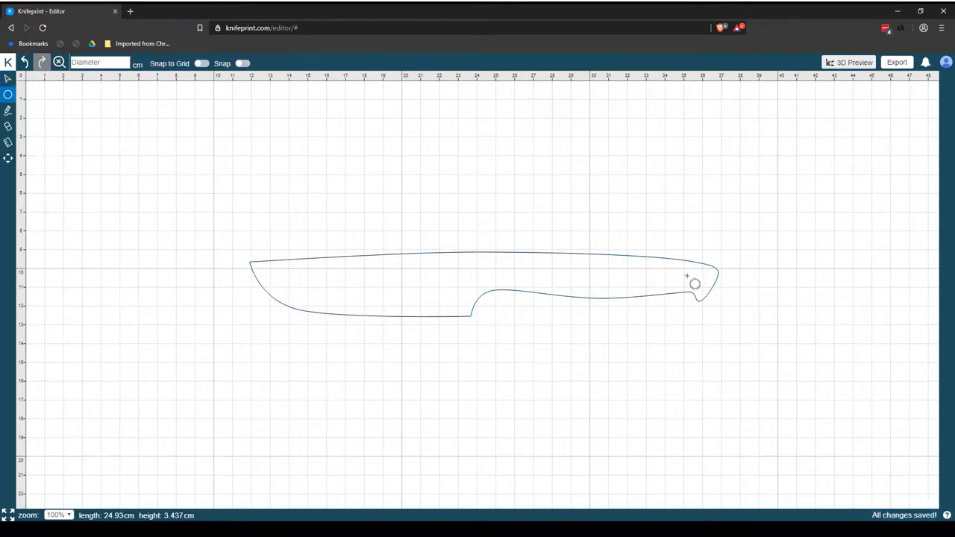
pyautogui.click(703, 276)
pyautogui.click(7, 111)
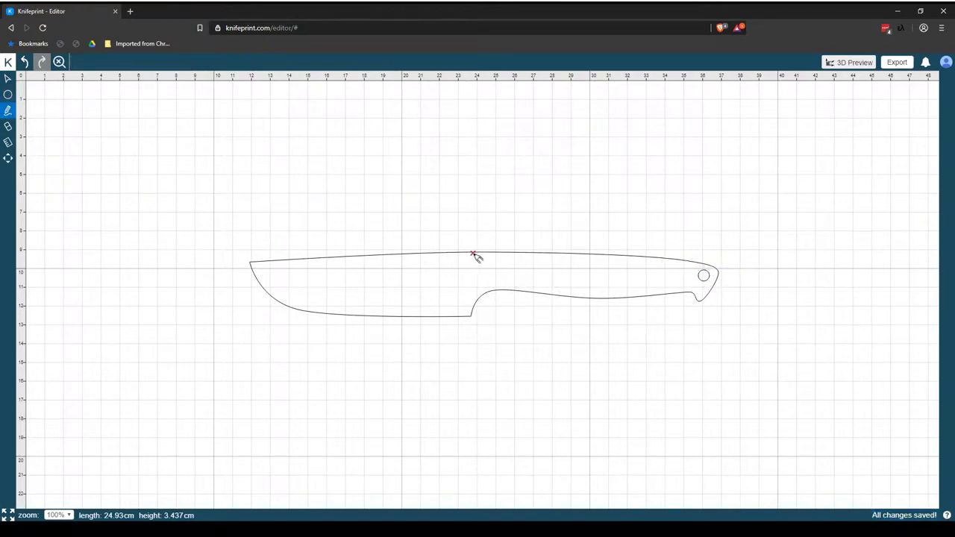
pyautogui.click(466, 277)
pyautogui.click(479, 296)
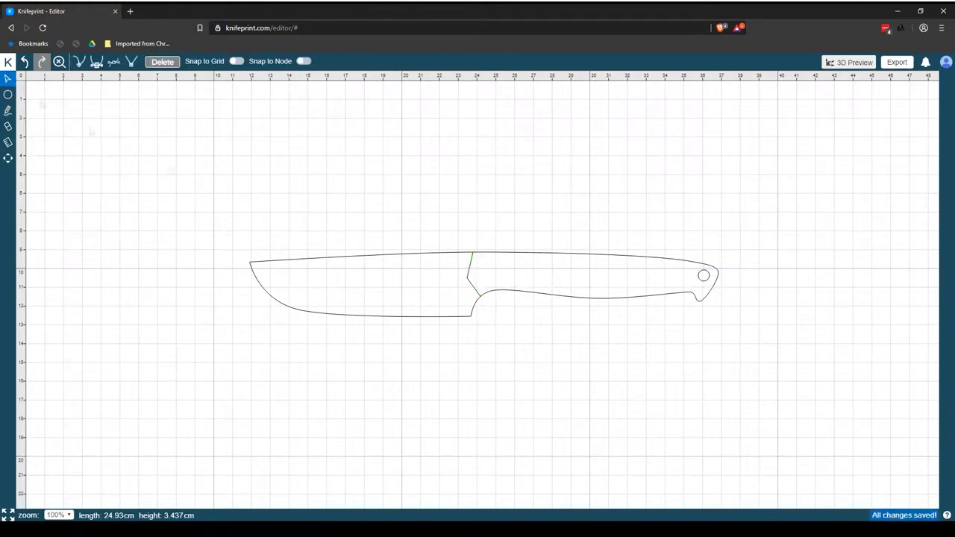
pyautogui.click(481, 295)
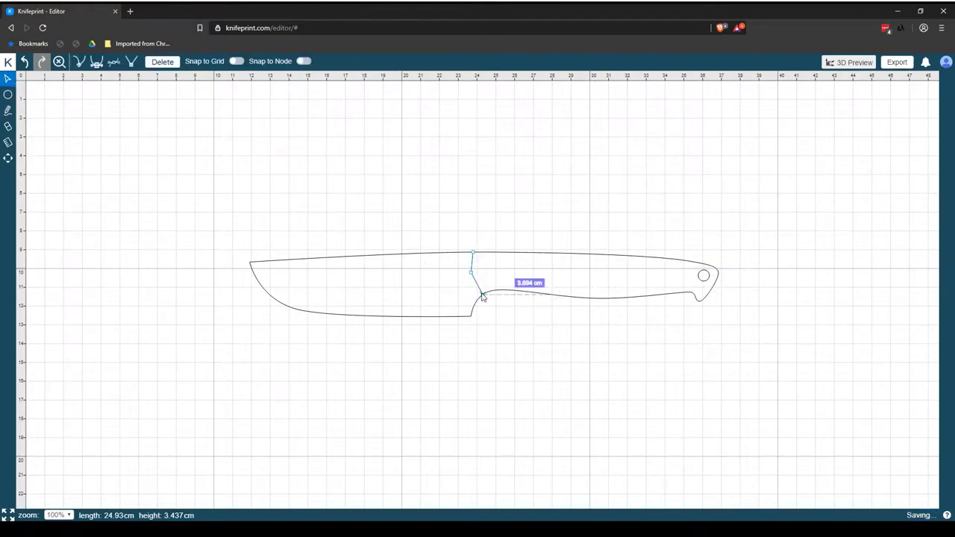
pyautogui.click(501, 279)
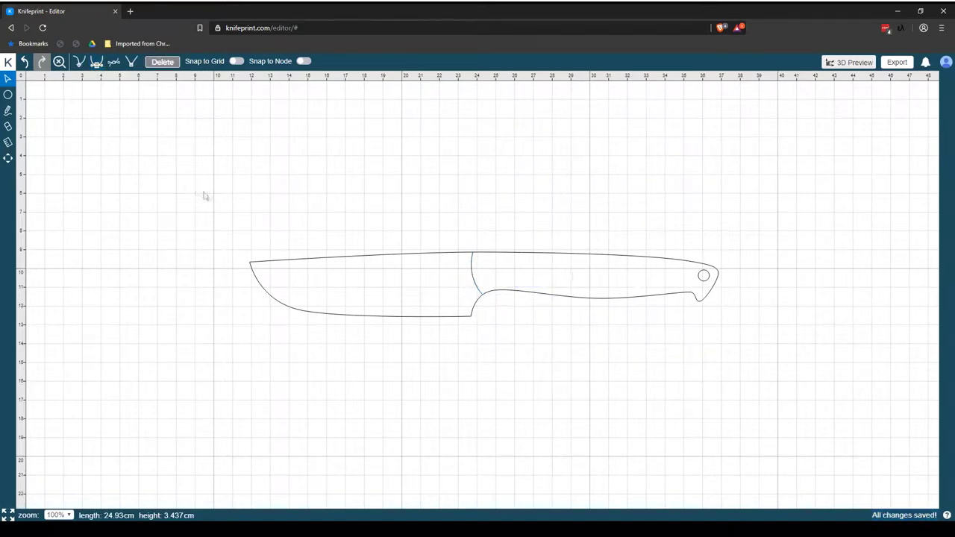
# - Draw a second bolster line from the spine, shaped to meet the handle edge
pyautogui.click(8, 111)
pyautogui.click(490, 255)
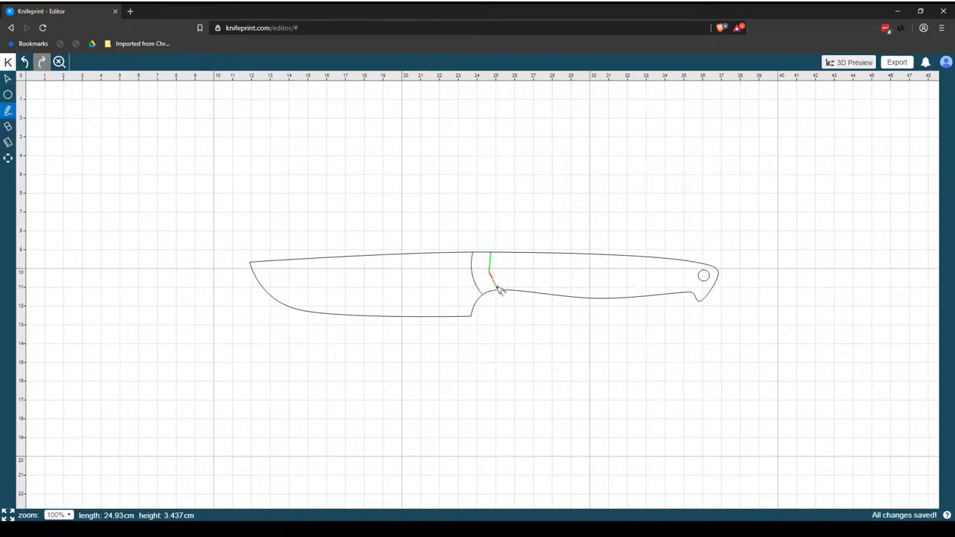
pyautogui.doubleClick(501, 289)
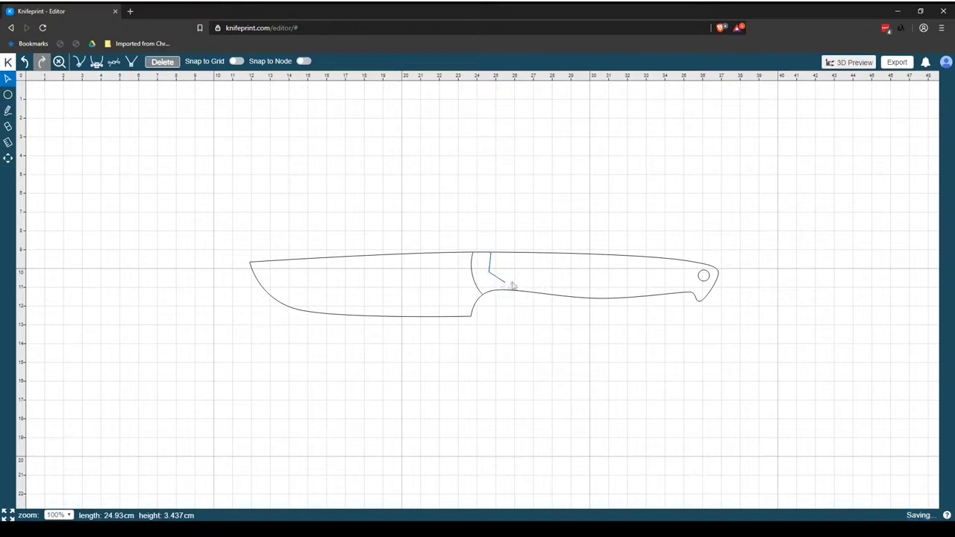
pyautogui.click(490, 273)
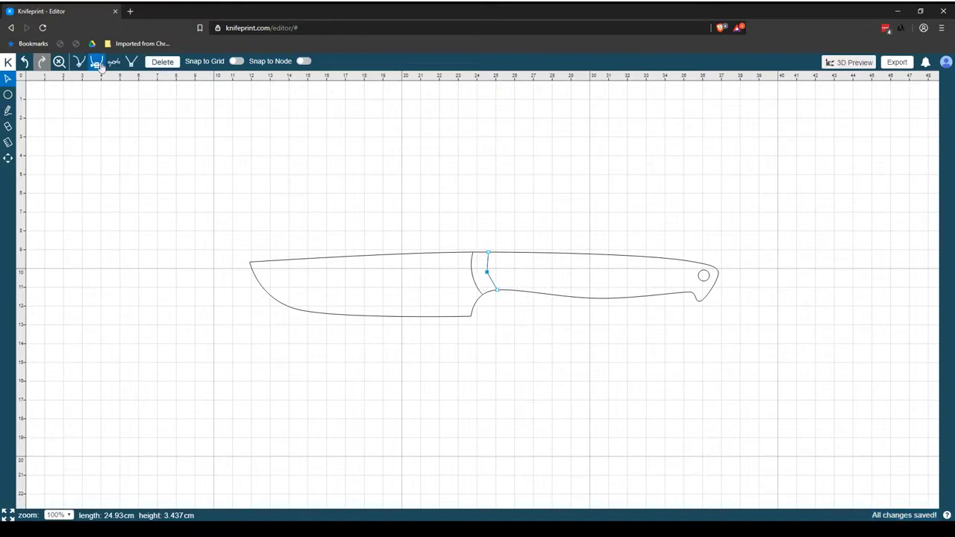
# - Draw a bent grind line from the blade tip to the choil
pyautogui.press('p')
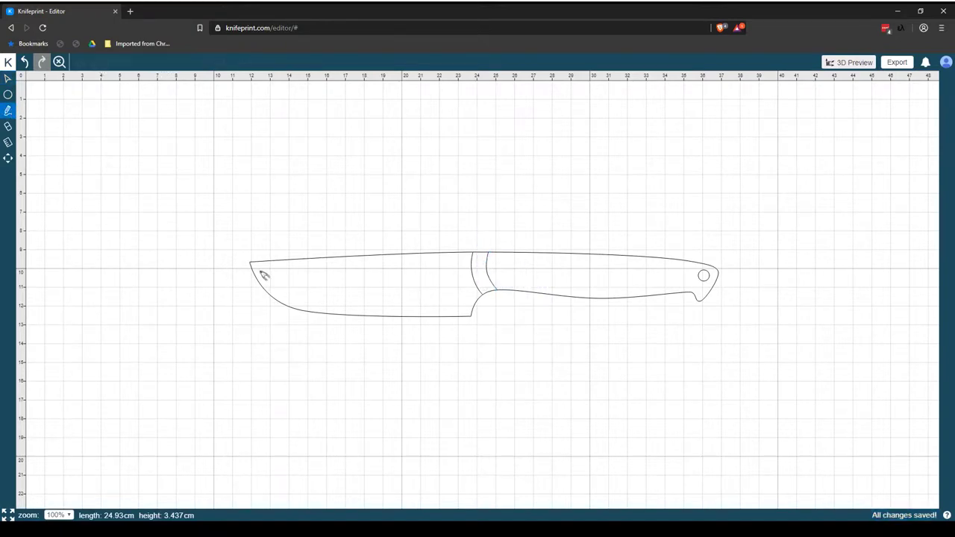
pyautogui.click(251, 262)
pyautogui.click(452, 269)
pyautogui.doubleClick(471, 315)
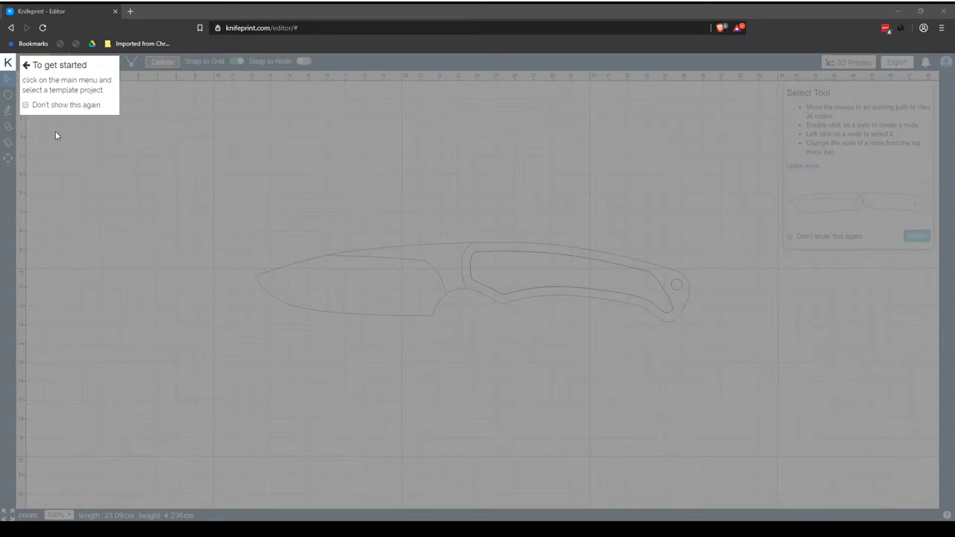
# - Tick 'Don't show this again' on the tip and open Projects from the K logo
pyautogui.click(26, 106)
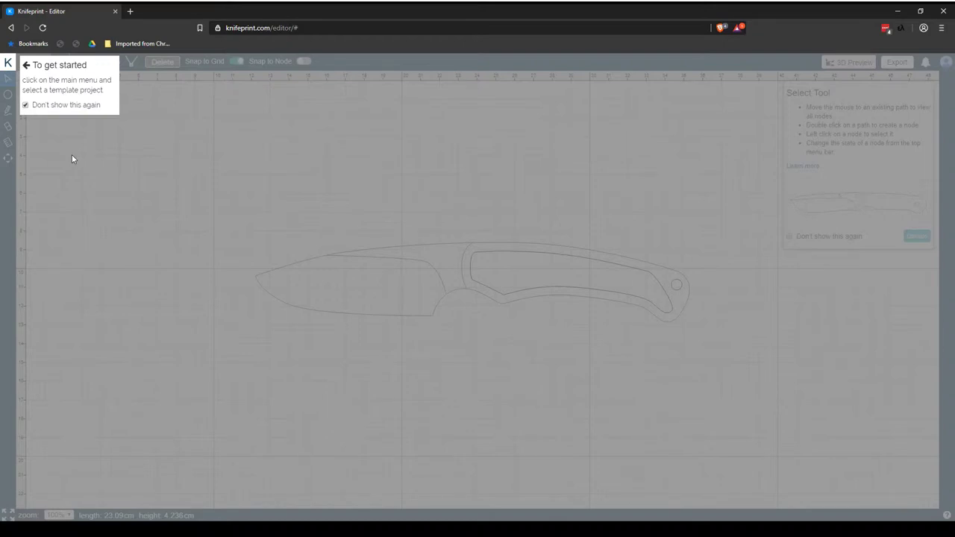
pyautogui.click(9, 64)
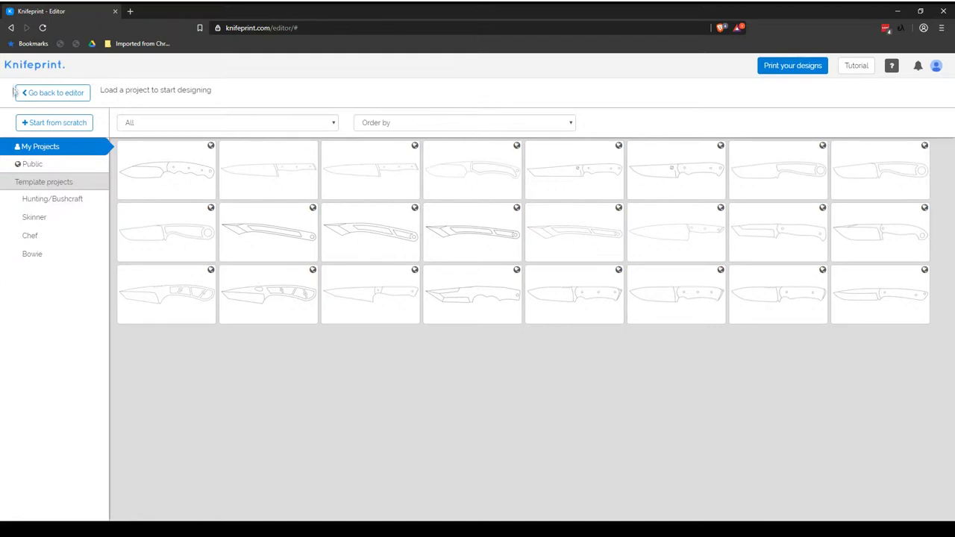
# - Go back to the editor, then reopen the projects gallery from the K menu
pyautogui.click(52, 95)
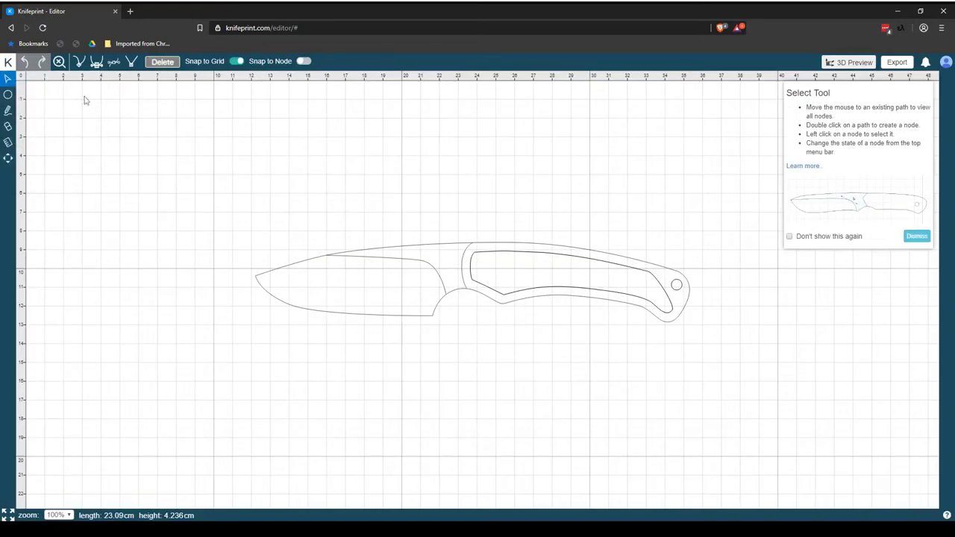
pyautogui.moveTo(9, 66)
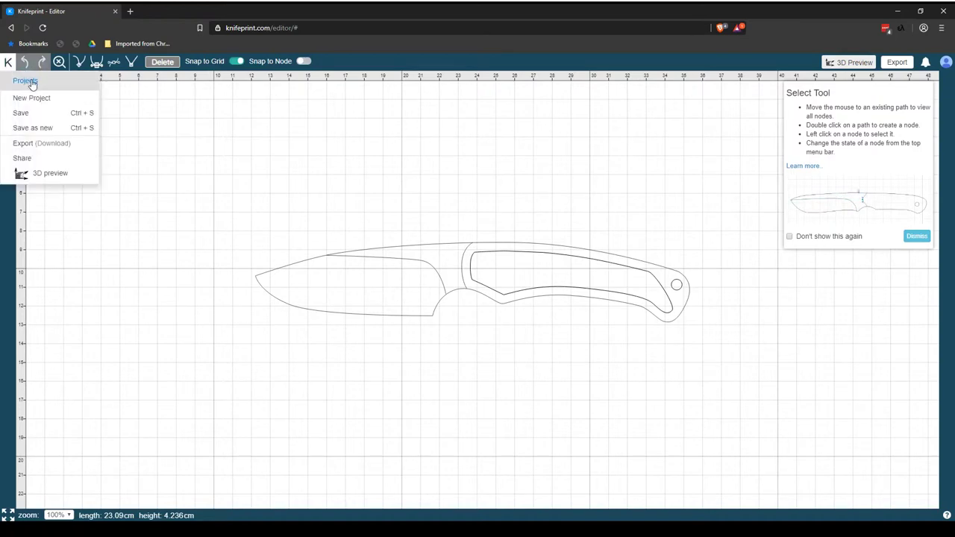
pyautogui.click(32, 82)
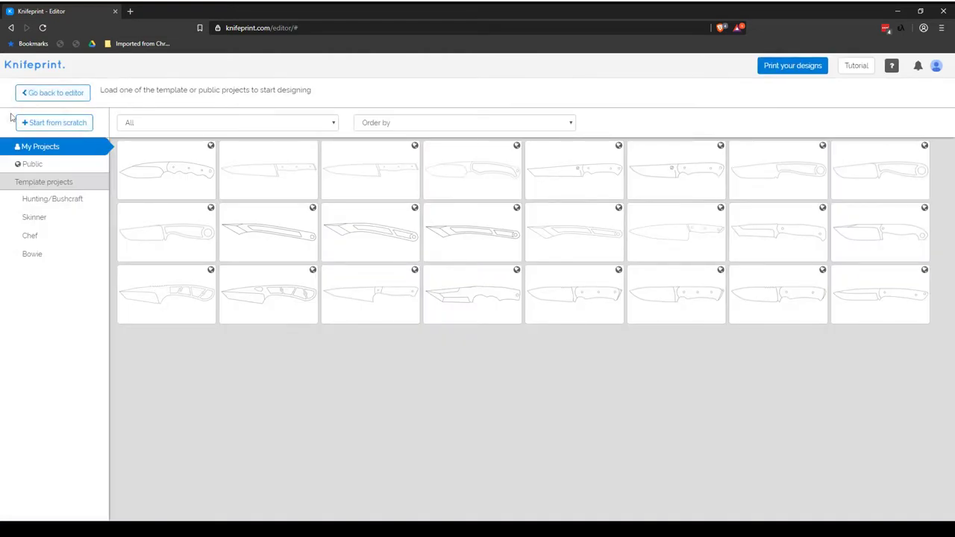
# - Start a blank project from scratch, then return to Projects via the K menu
pyautogui.click(60, 123)
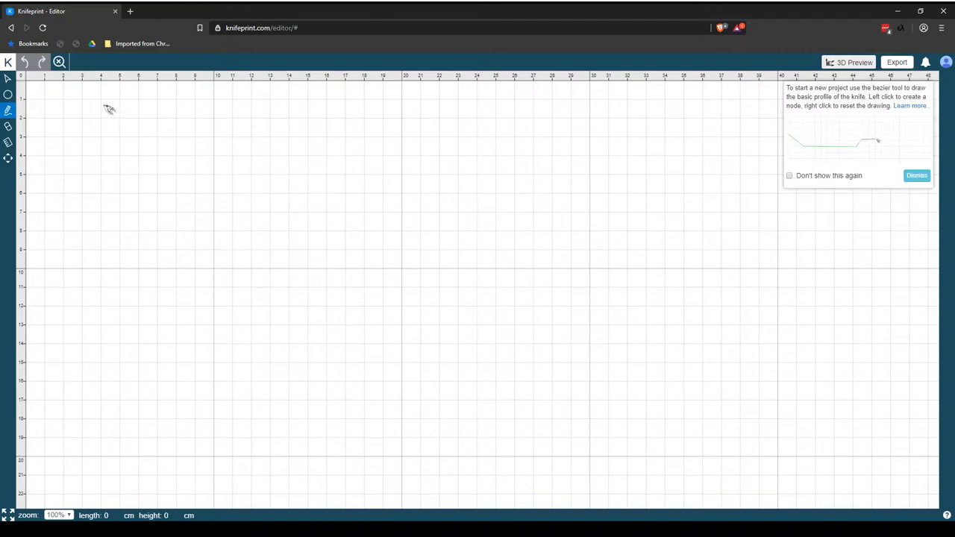
pyautogui.click(8, 62)
pyautogui.click(23, 77)
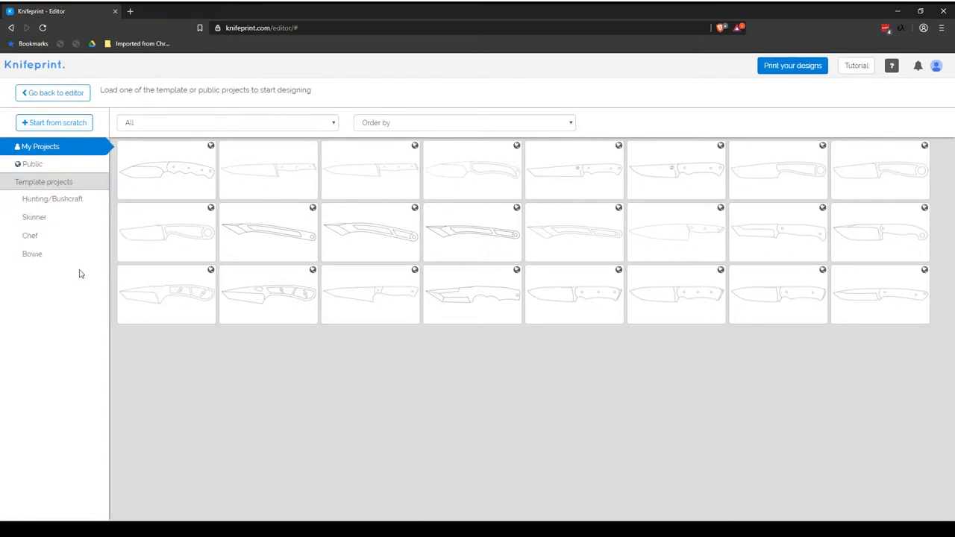
# - Browse the Hunting/Bushcraft, Skinner, Chef and Bowie template categories, then open the Public gallery
pyautogui.click(64, 199)
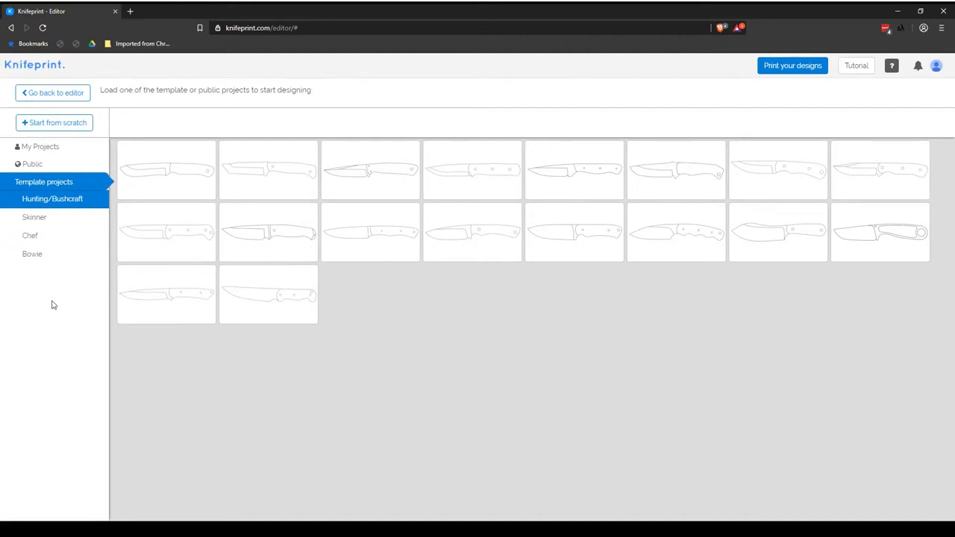
pyautogui.click(42, 218)
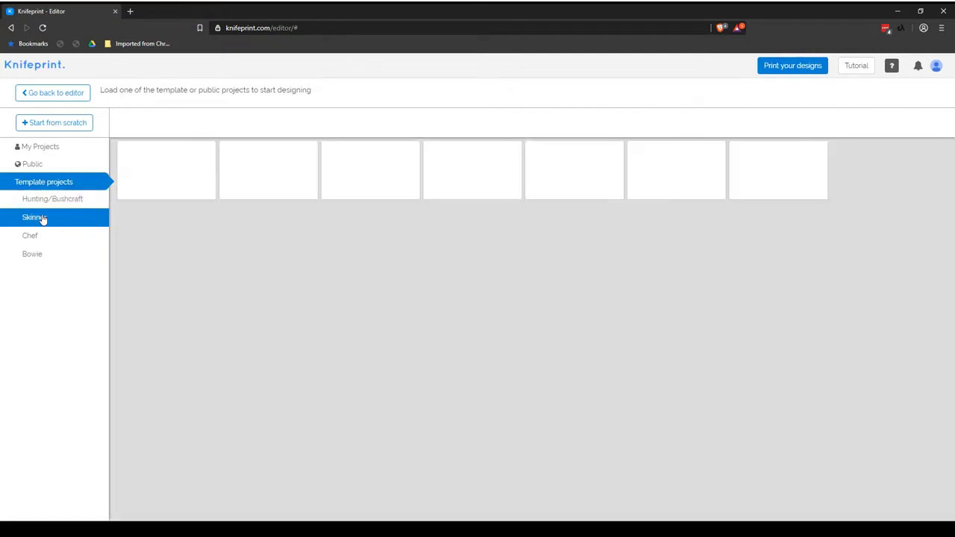
pyautogui.click(46, 236)
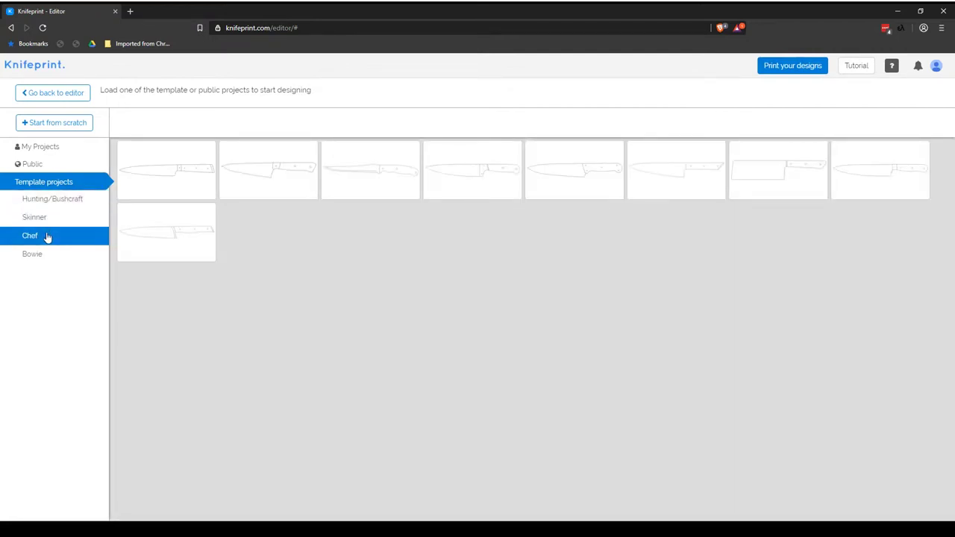
pyautogui.click(47, 255)
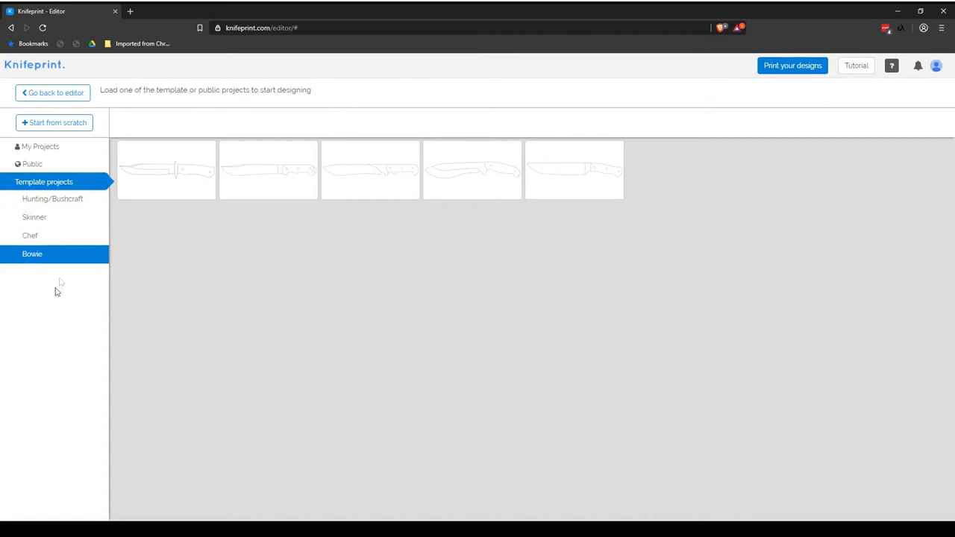
pyautogui.click(34, 165)
# - Scroll the Public gallery and inspect a hunting knife and a Skinner knife in the details panel
pyautogui.scroll(-1, 666, 179)
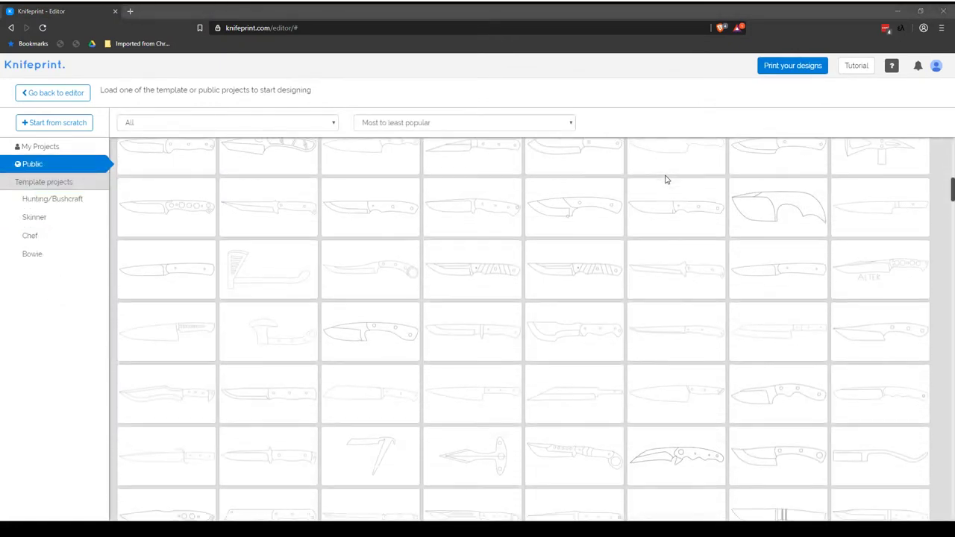
pyautogui.scroll(-2, 666, 179)
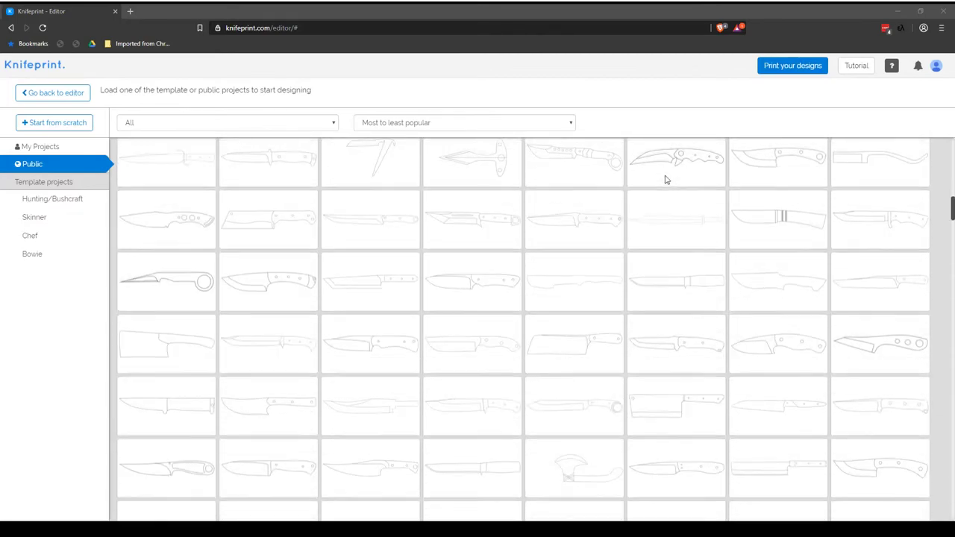
pyautogui.scroll(-3, 666, 179)
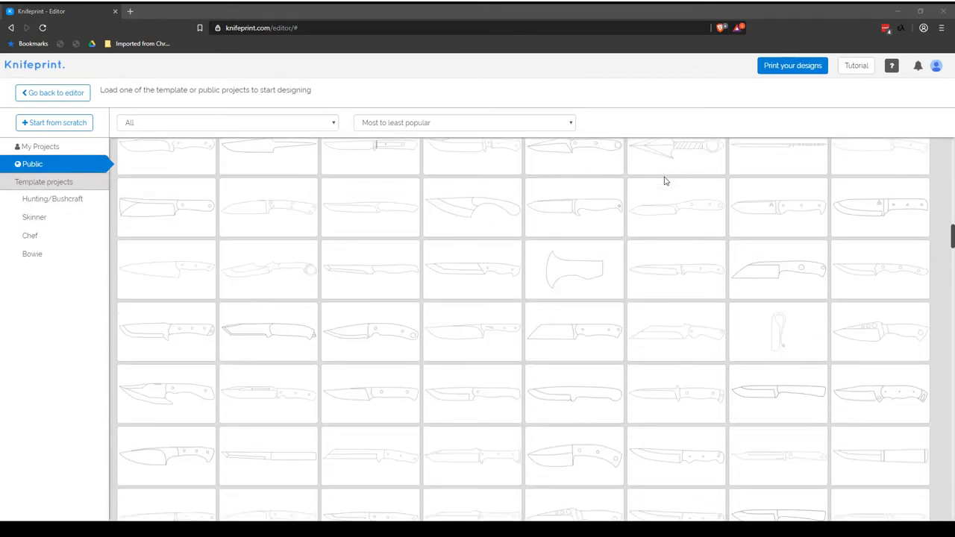
pyautogui.scroll(-1, 666, 180)
pyautogui.scroll(-2, 665, 182)
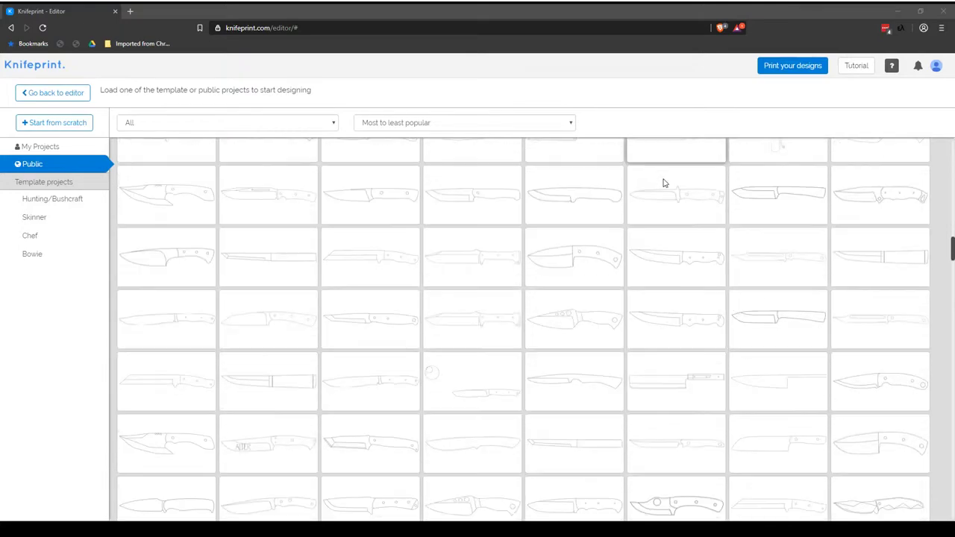
pyautogui.click(759, 196)
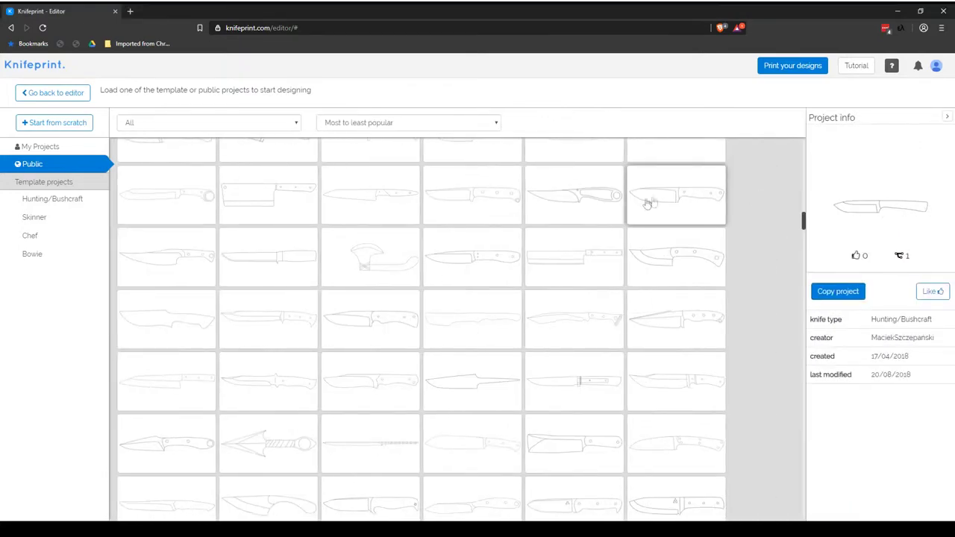
pyautogui.scroll(-3, 588, 210)
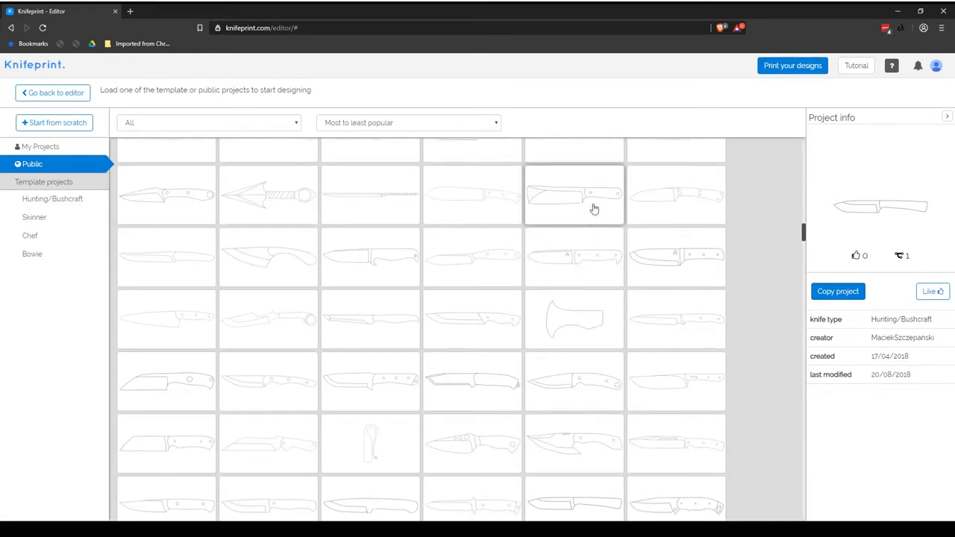
pyautogui.click(647, 205)
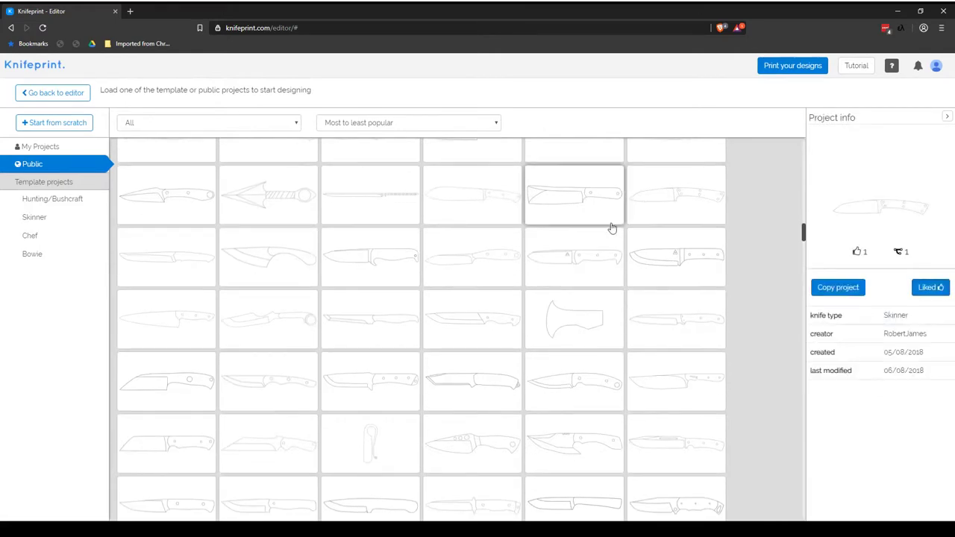
pyautogui.scroll(-5, 612, 227)
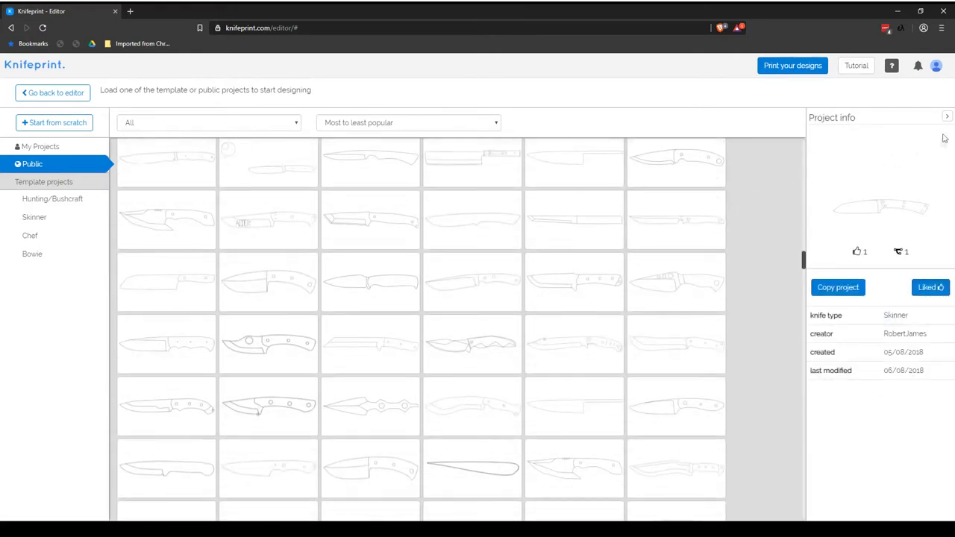
pyautogui.click(946, 116)
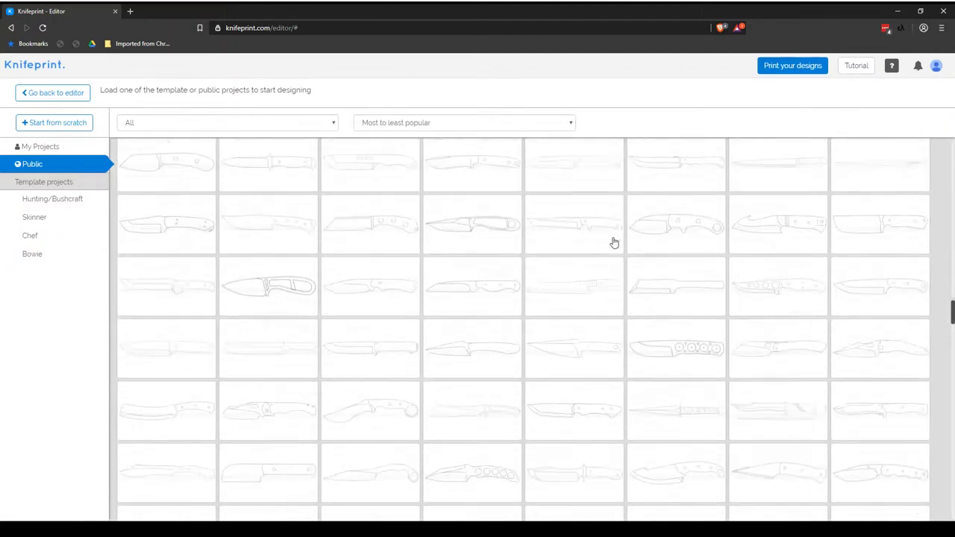
# - Scroll further through the public designs, then switch to My Projects
pyautogui.scroll(-4, 614, 243)
pyautogui.scroll(-5, 615, 238)
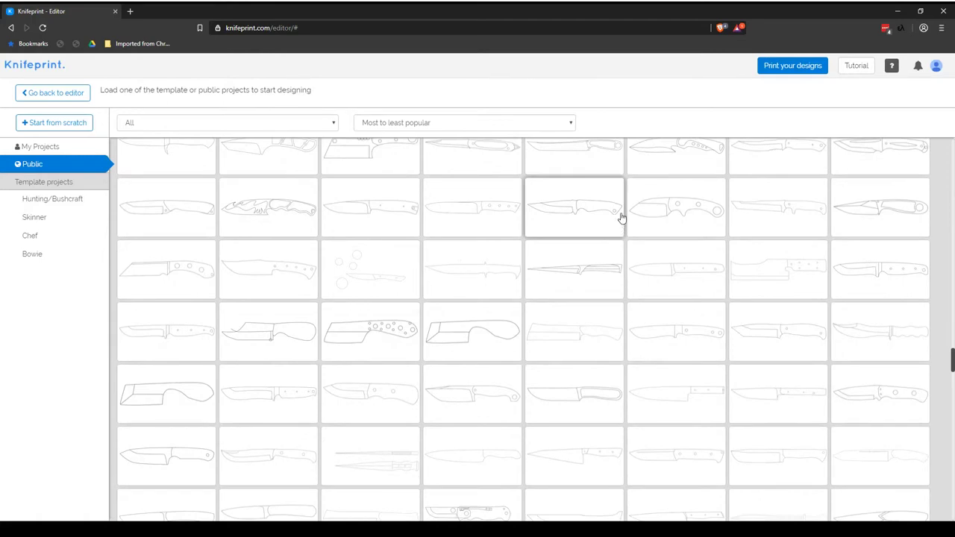
pyautogui.scroll(-4, 619, 217)
pyautogui.scroll(-4, 621, 218)
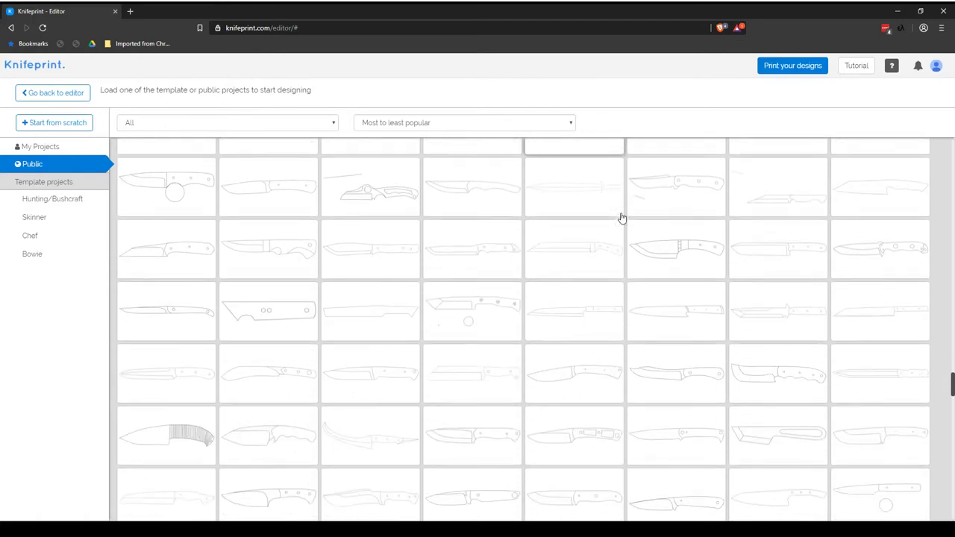
pyautogui.scroll(-5, 620, 216)
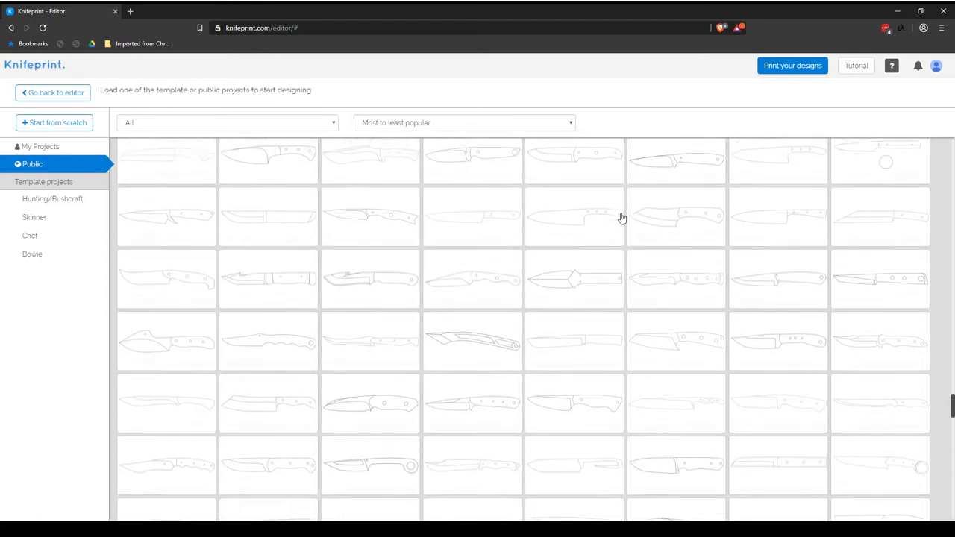
pyautogui.scroll(-1, 585, 208)
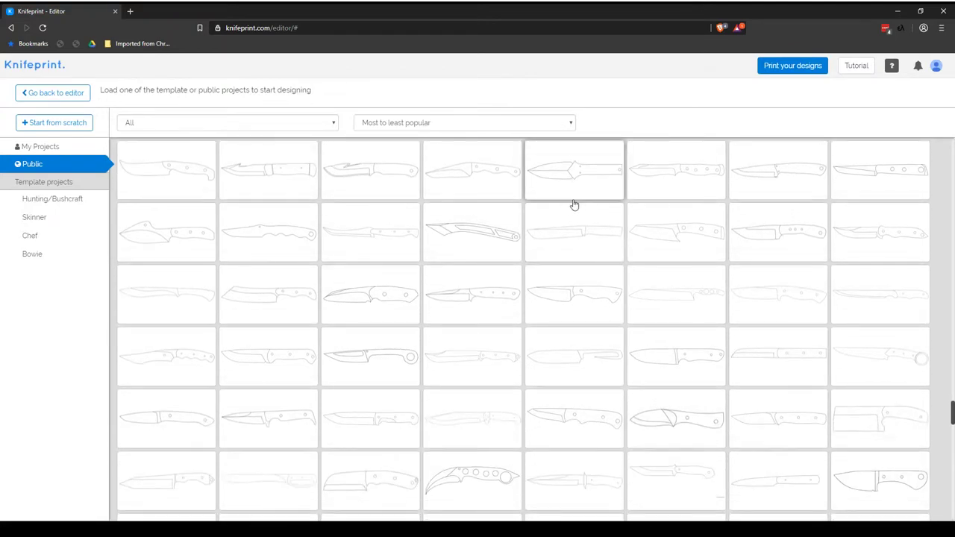
pyautogui.scroll(-1, 544, 205)
pyautogui.scroll(-1, 543, 205)
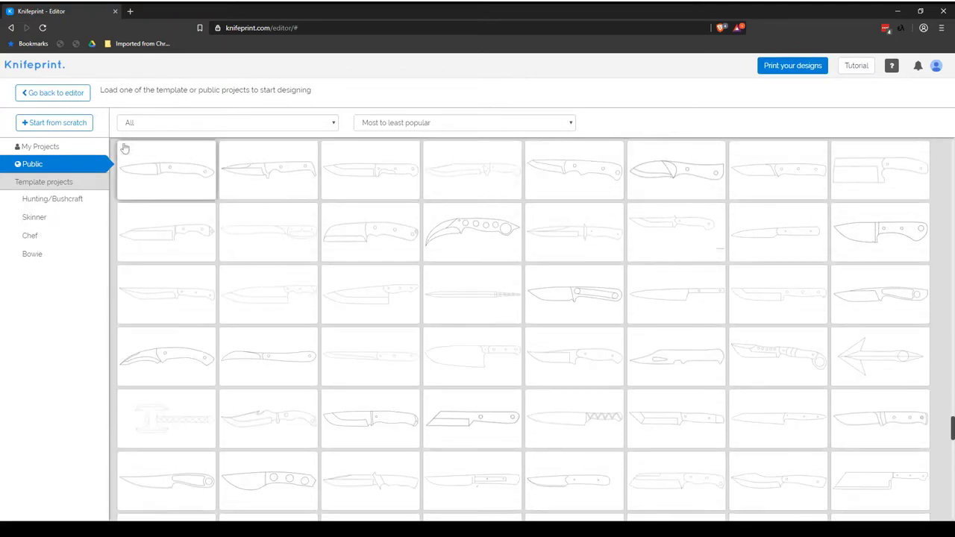
pyautogui.click(34, 148)
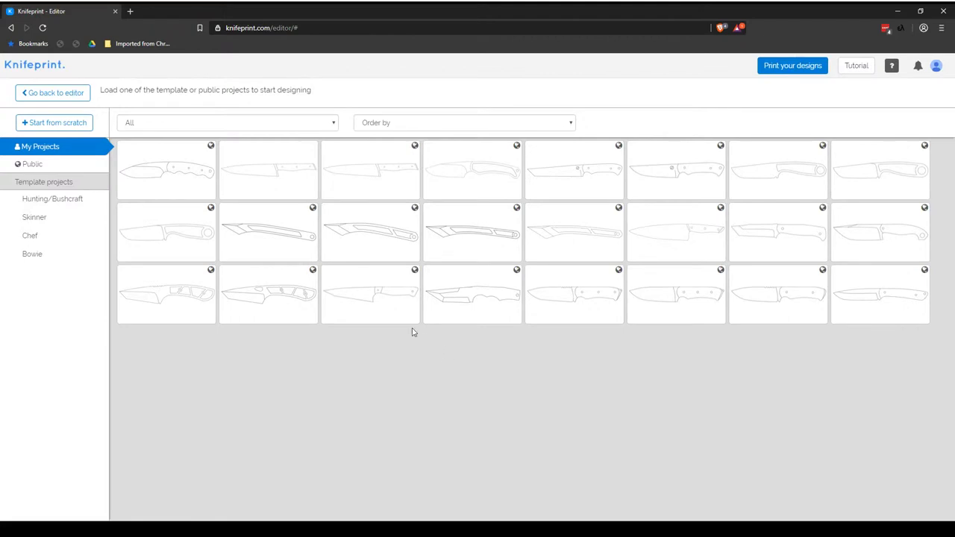
# - Delete the Chef knife project via its '...' menu, confirming 'Yes, delete this template'
pyautogui.click(377, 304)
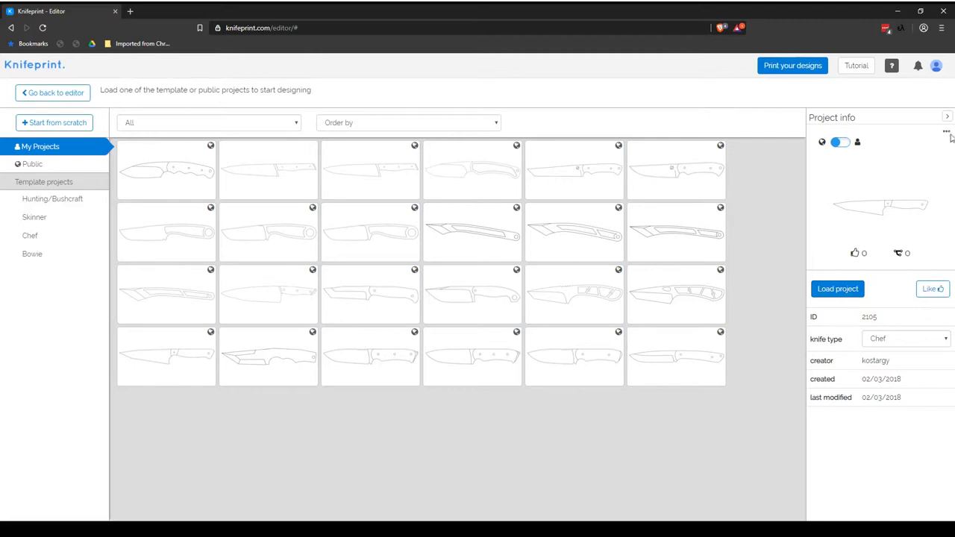
pyautogui.click(946, 132)
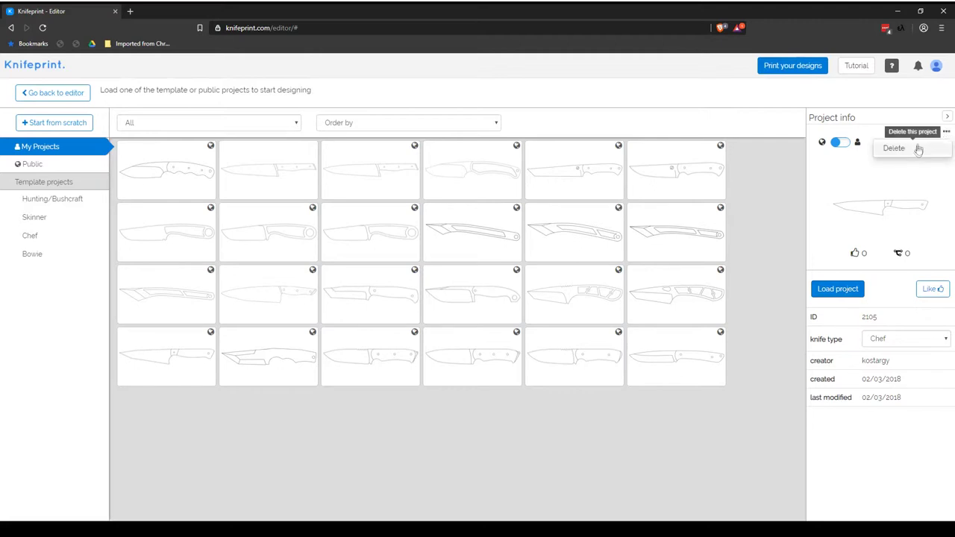
pyautogui.click(918, 149)
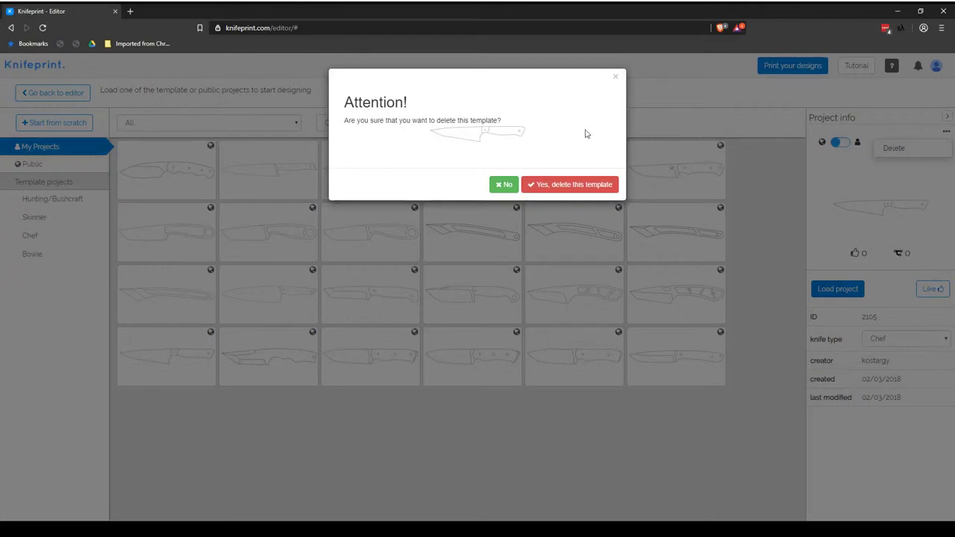
pyautogui.click(579, 186)
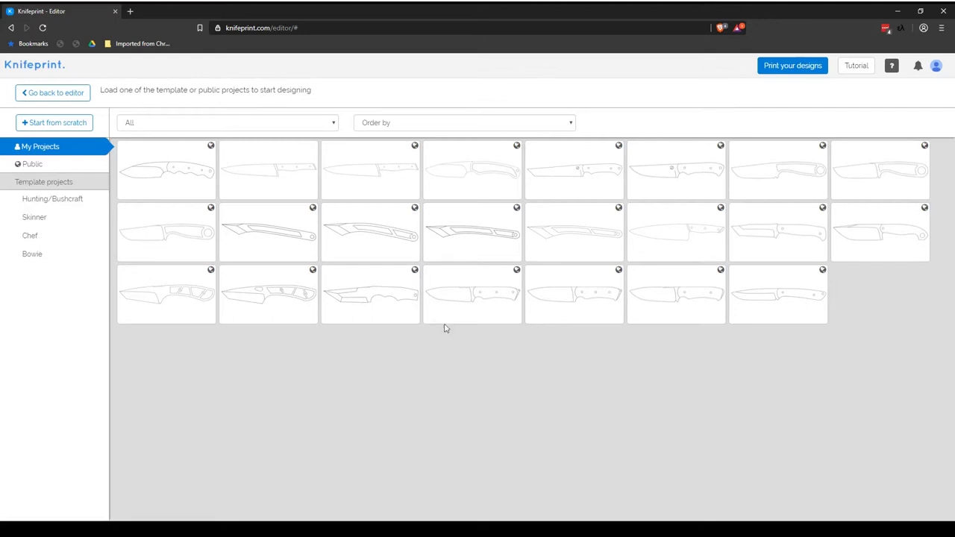
# - Open the tanto hunting knife's project info and switch its visibility to private
pyautogui.click(393, 296)
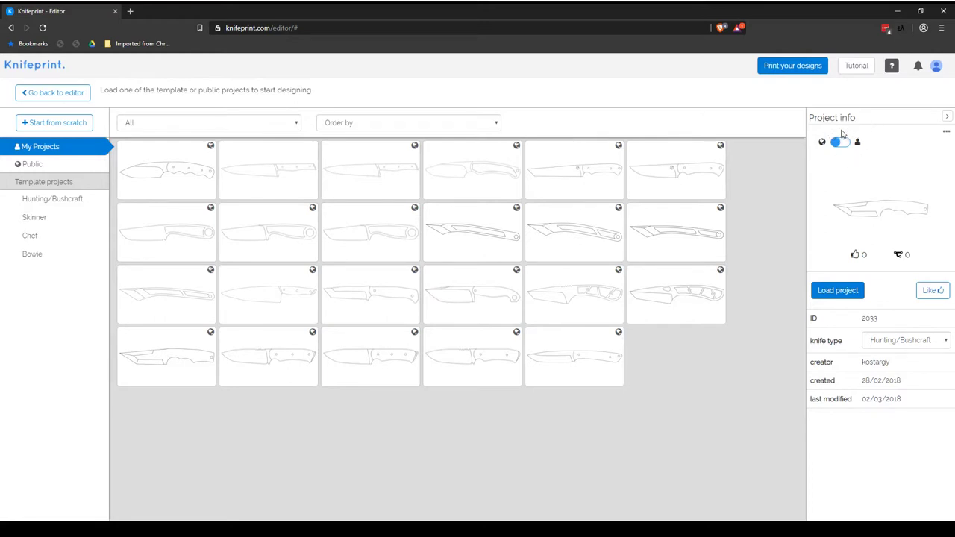
pyautogui.click(837, 144)
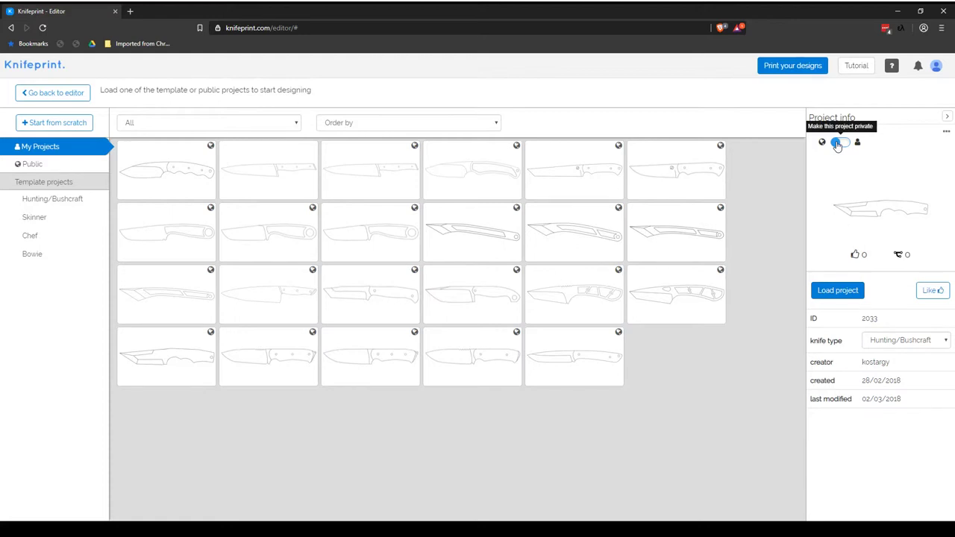
pyautogui.click(837, 144)
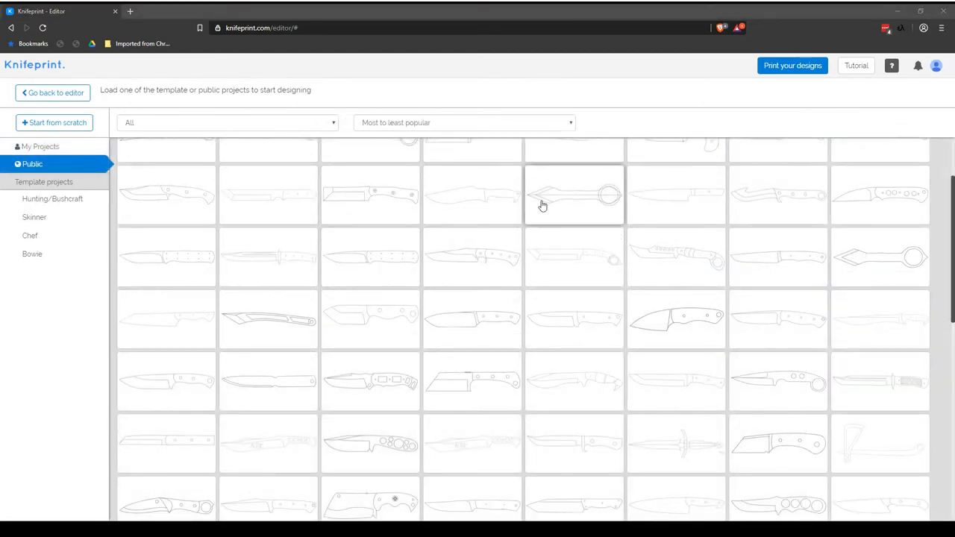
# - Find the slim cutout-handle knife in the public gallery and copy it into My Projects
pyautogui.scroll(-2, 543, 205)
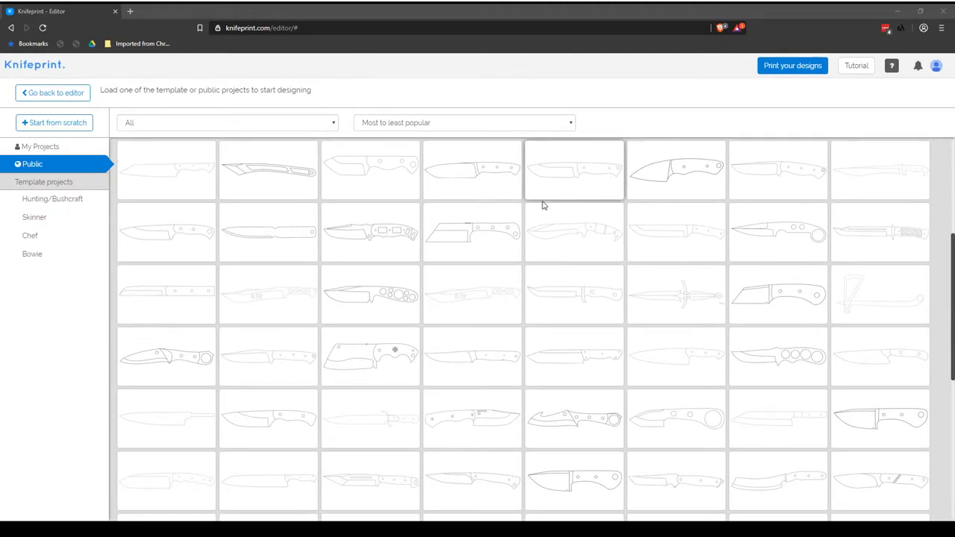
pyautogui.scroll(-2, 542, 205)
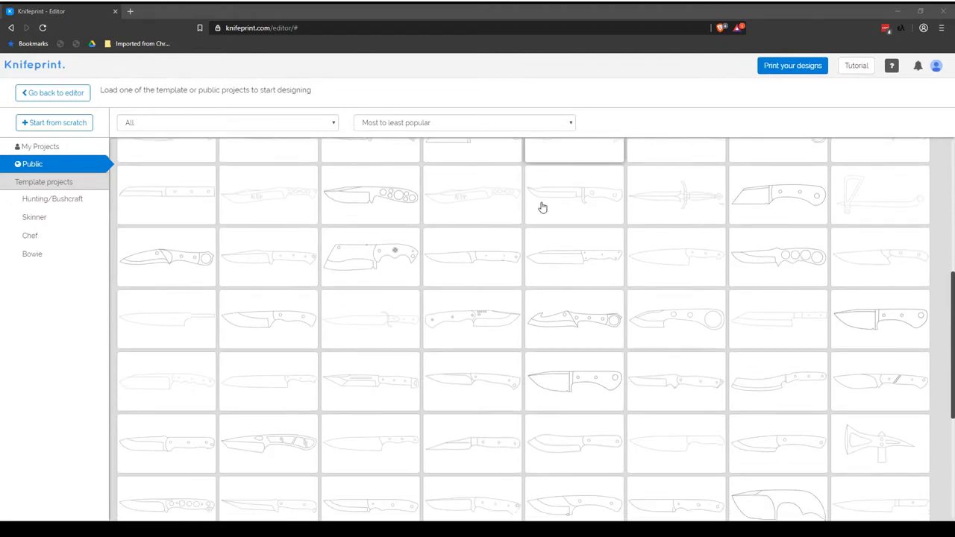
pyautogui.scroll(-2, 550, 237)
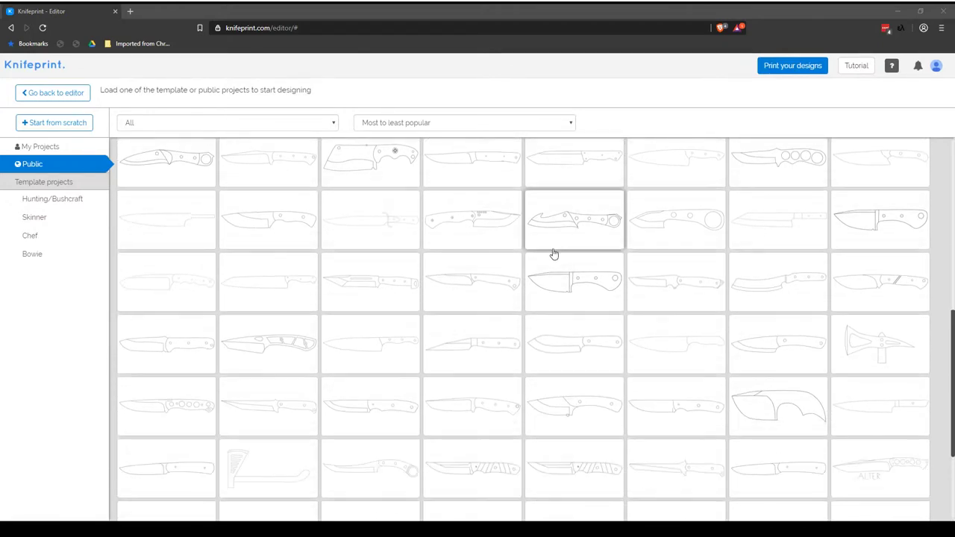
pyautogui.scroll(-1, 406, 307)
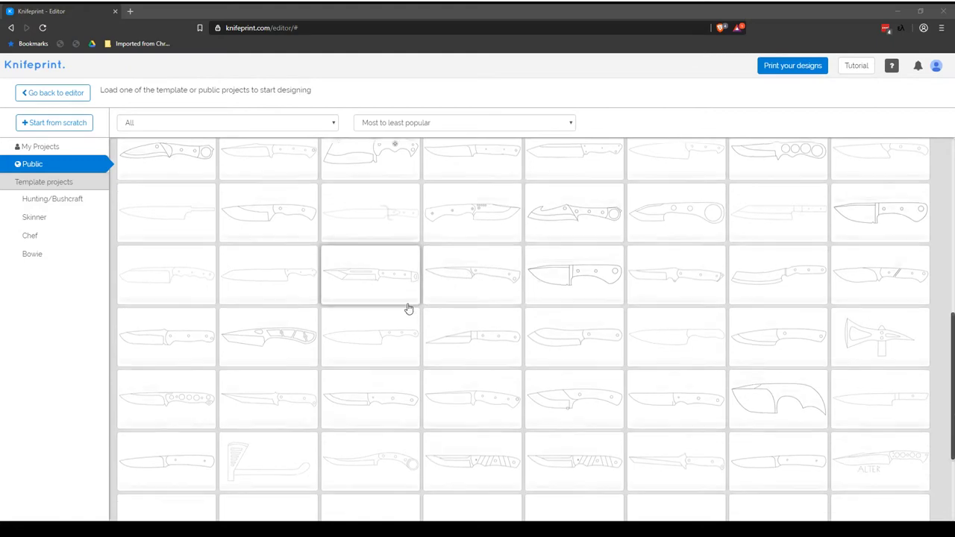
pyautogui.scroll(7, 408, 308)
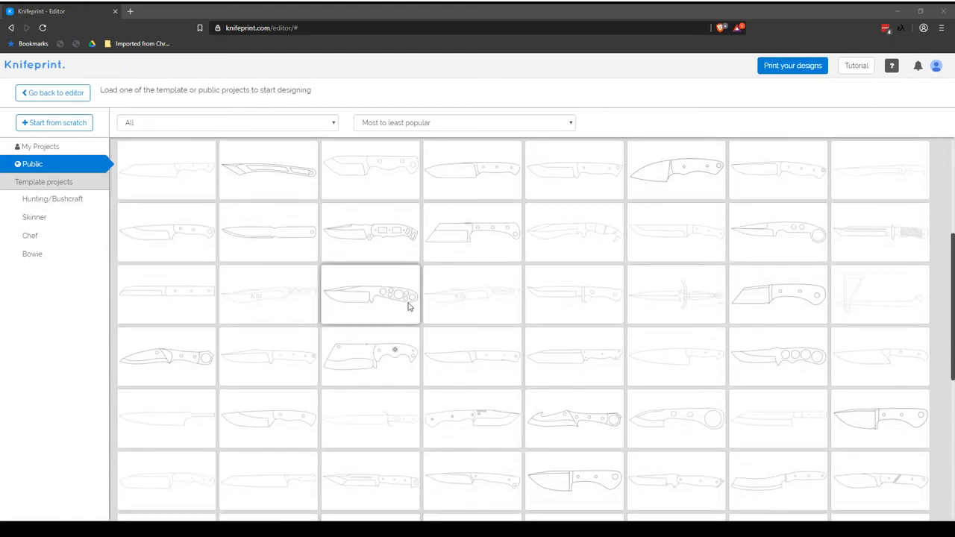
pyautogui.scroll(3, 463, 305)
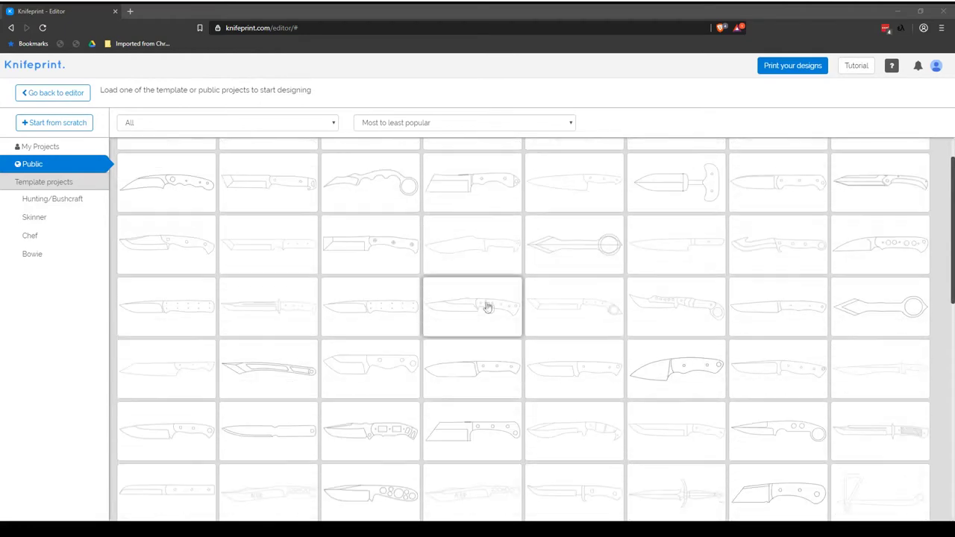
pyautogui.click(296, 370)
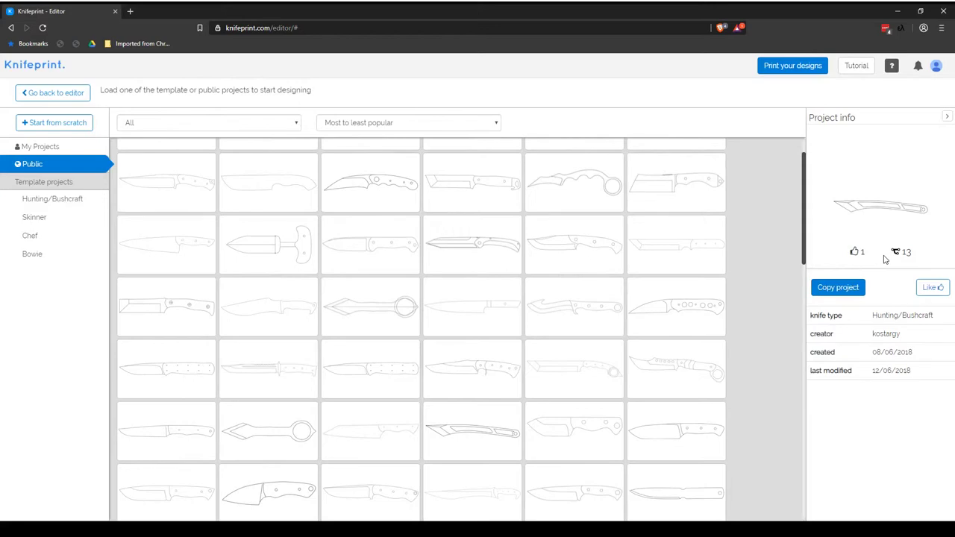
pyautogui.click(843, 286)
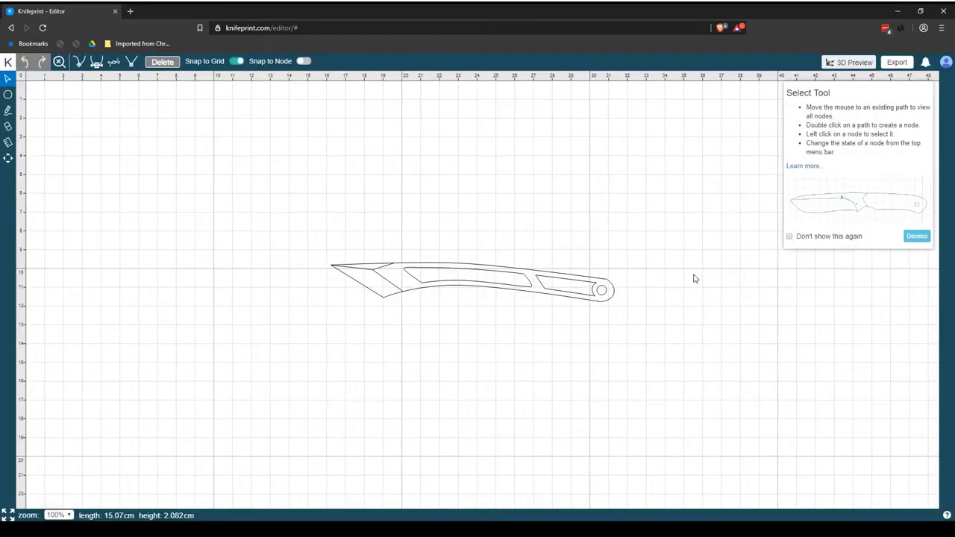
pyautogui.click(10, 64)
# - Browse the template categories and load the Skinner template with three pin holes
pyautogui.click(32, 82)
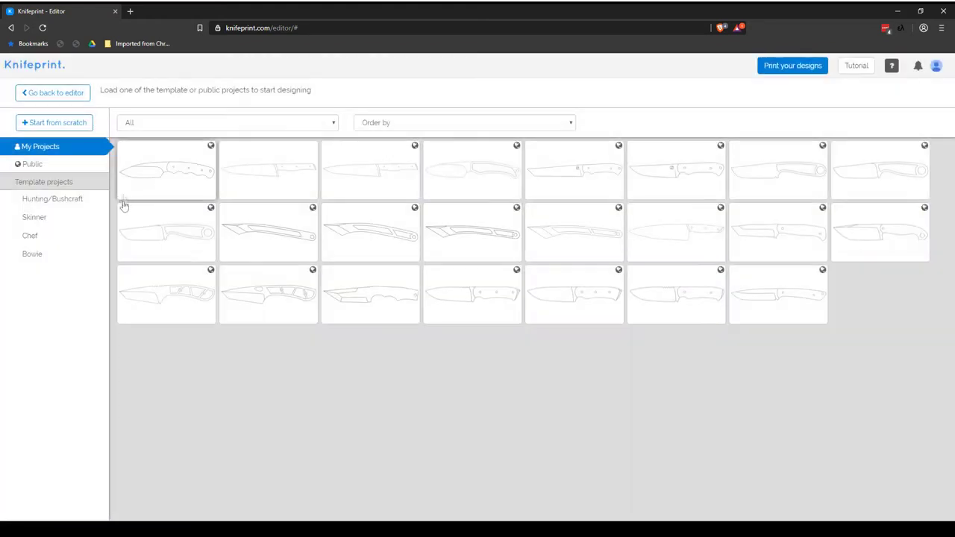
pyautogui.click(70, 201)
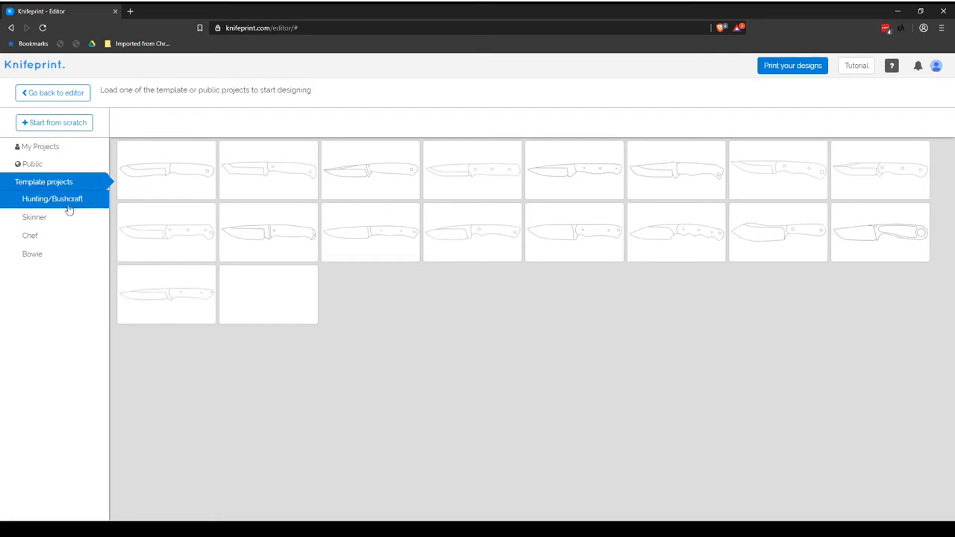
pyautogui.click(62, 218)
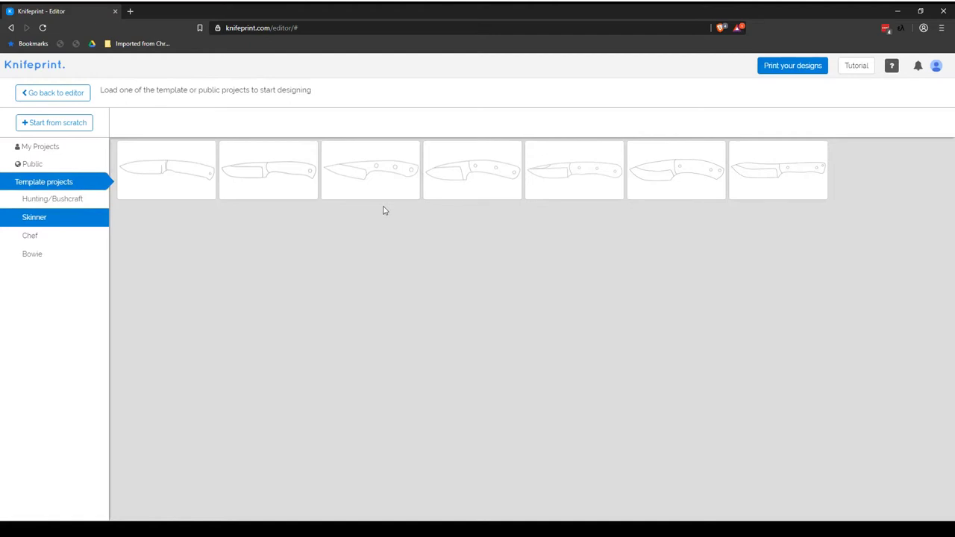
pyautogui.click(40, 240)
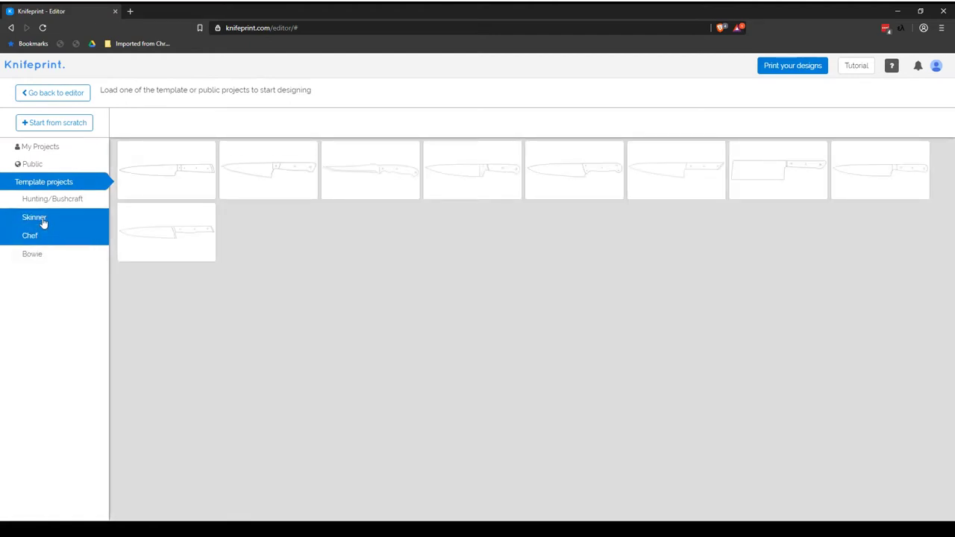
pyautogui.click(43, 221)
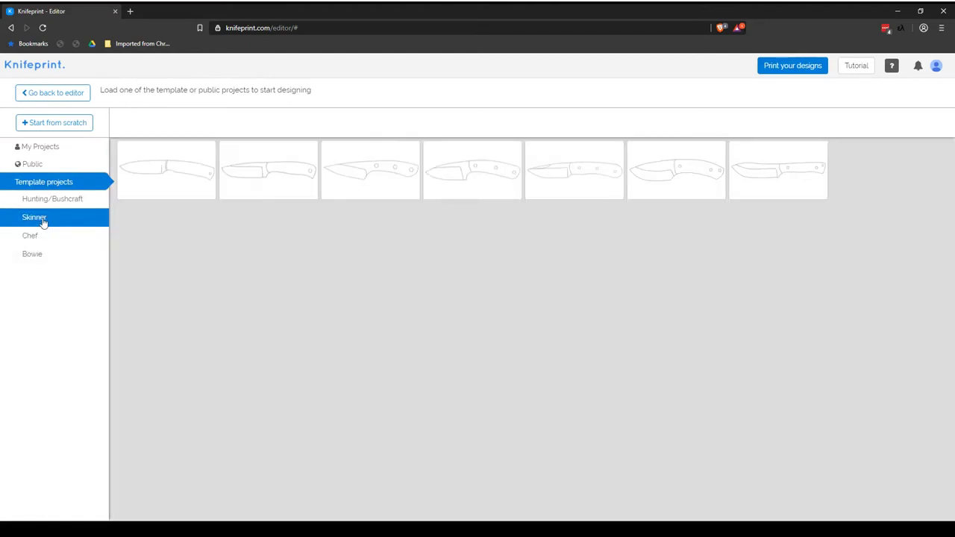
pyautogui.click(463, 176)
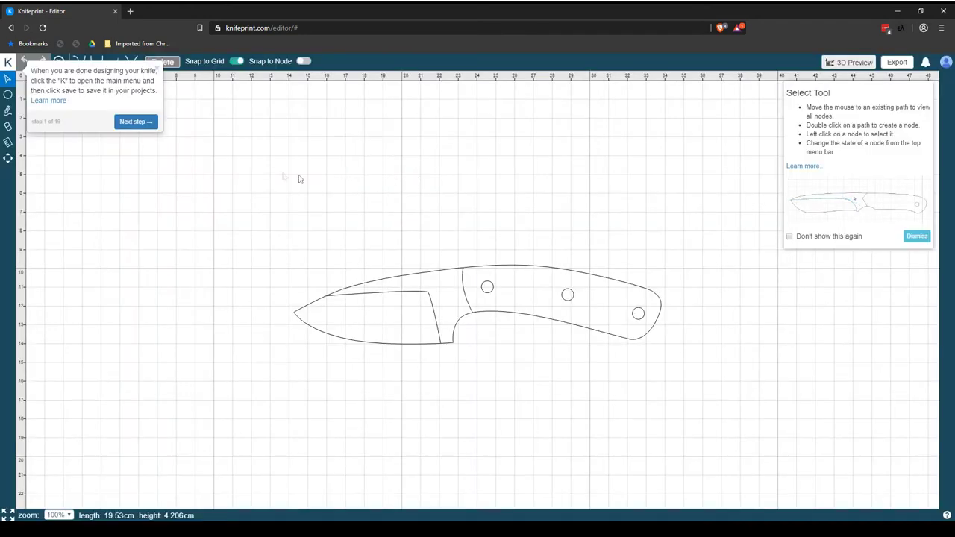
# - Load the 15.40 cm slim skeleton knife project from My Projects into the editor
pyautogui.click(8, 62)
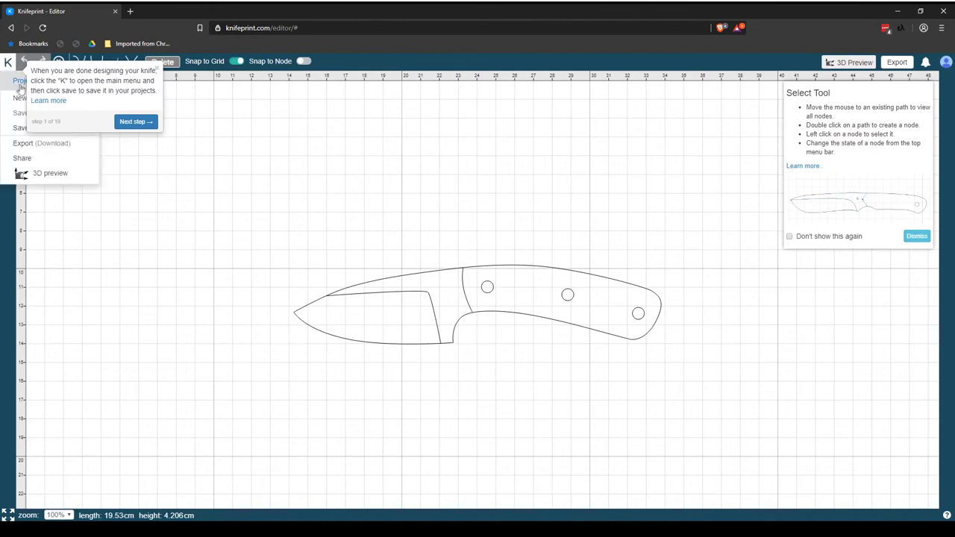
pyautogui.click(21, 89)
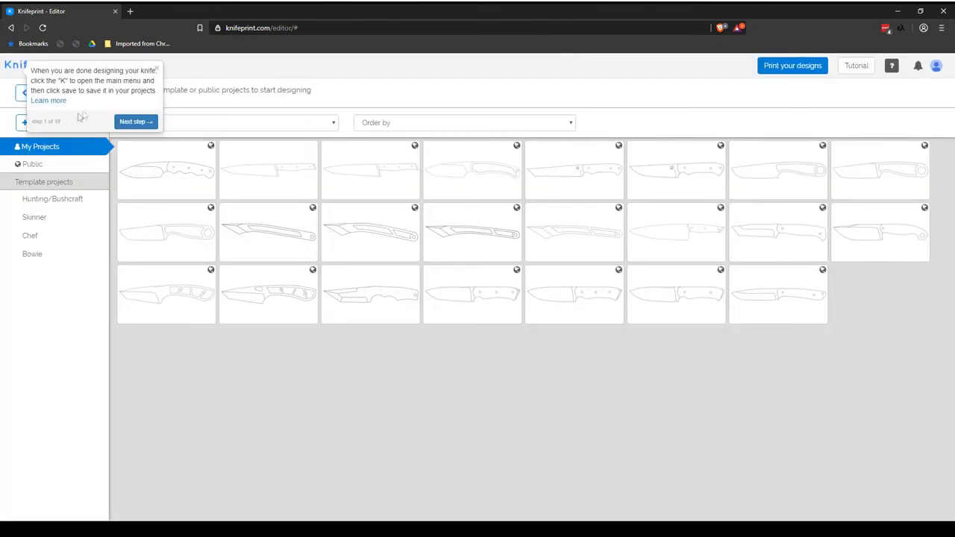
pyautogui.click(156, 70)
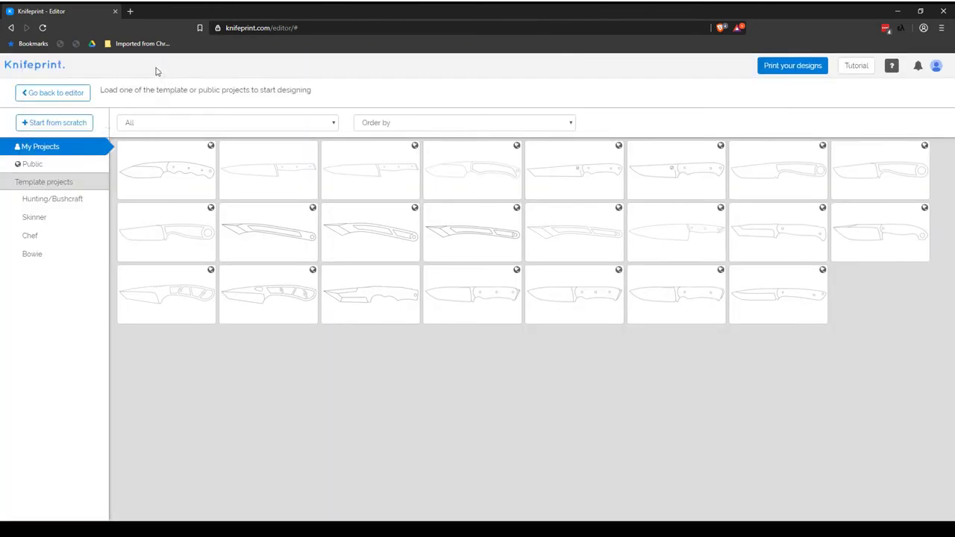
pyautogui.click(68, 148)
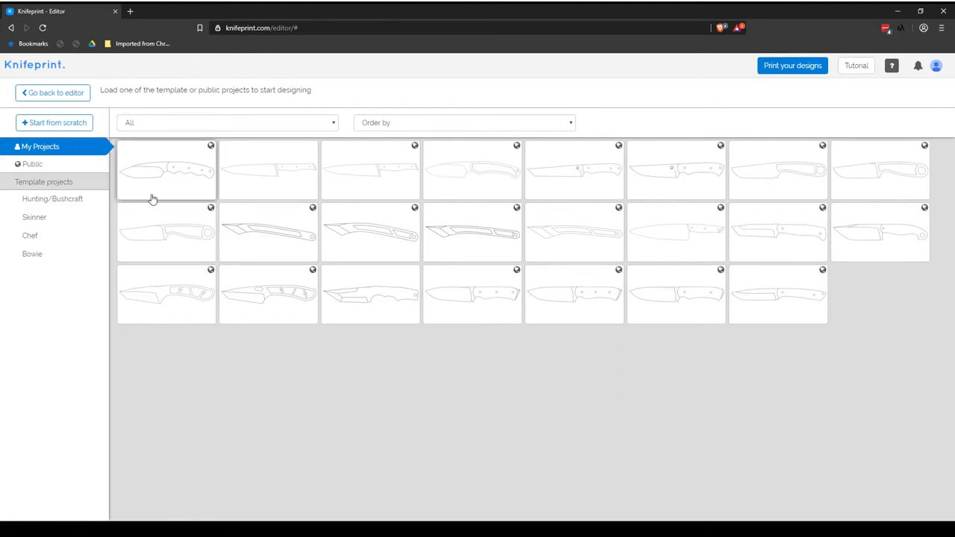
pyautogui.click(271, 237)
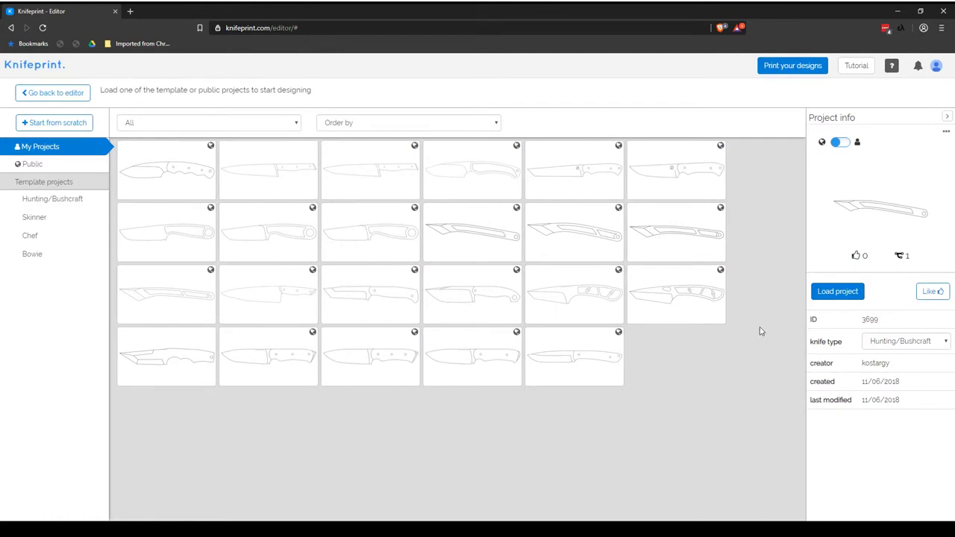
pyautogui.click(844, 294)
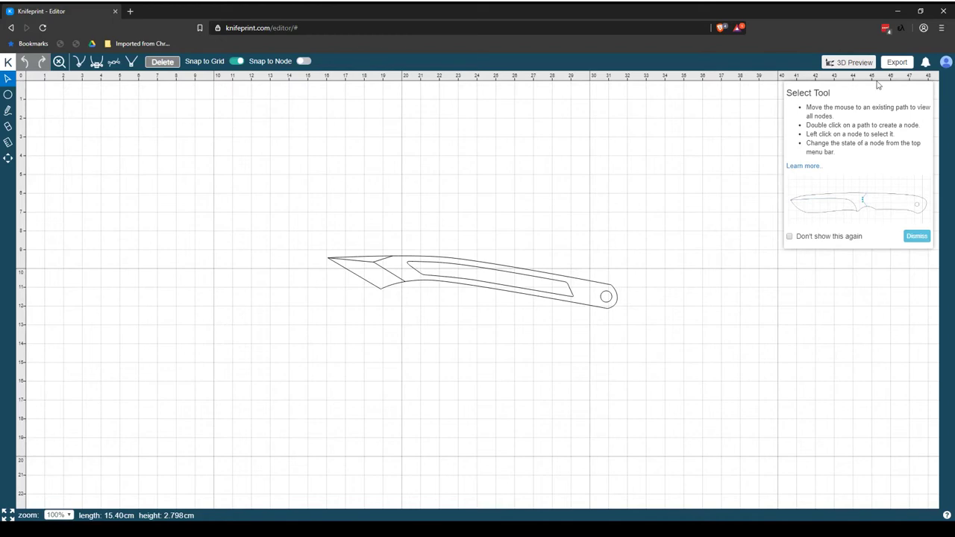
# - In the export settings, name the file my_knife_design and choose DXF format
pyautogui.click(894, 64)
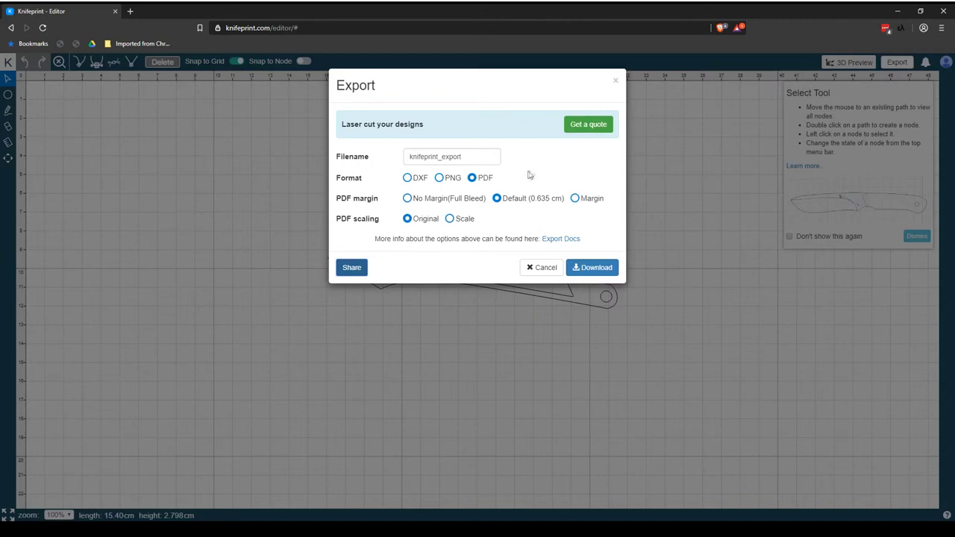
pyautogui.doubleClick(490, 159)
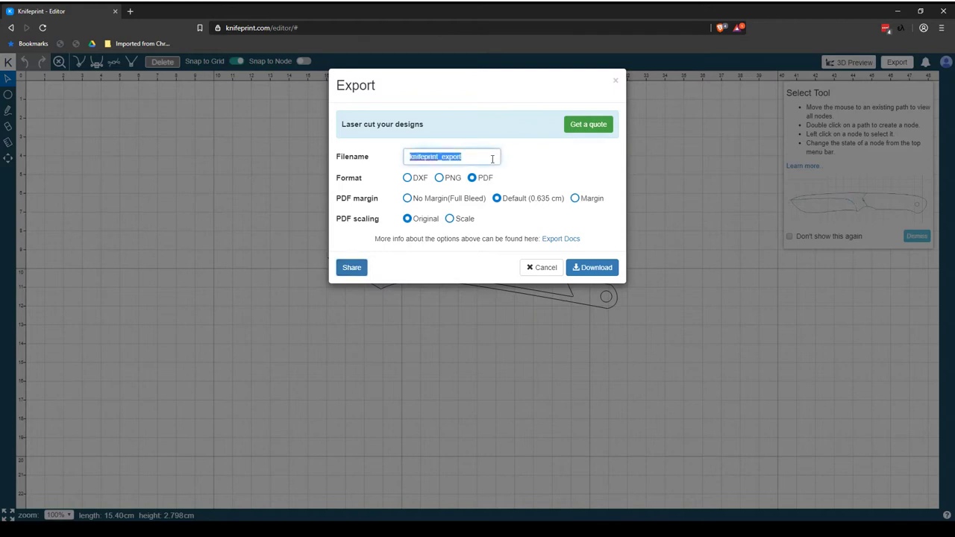
pyautogui.write('my_knife_design')
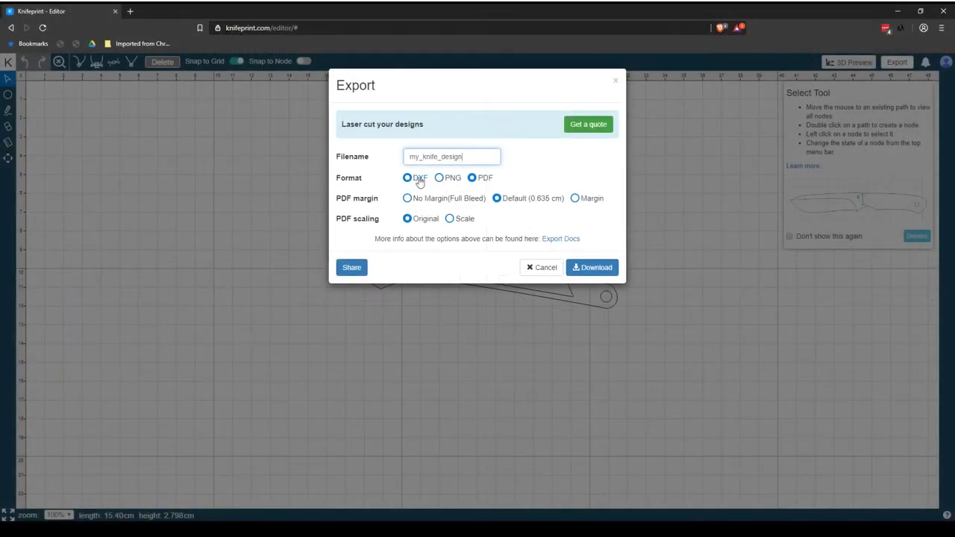
pyautogui.click(417, 180)
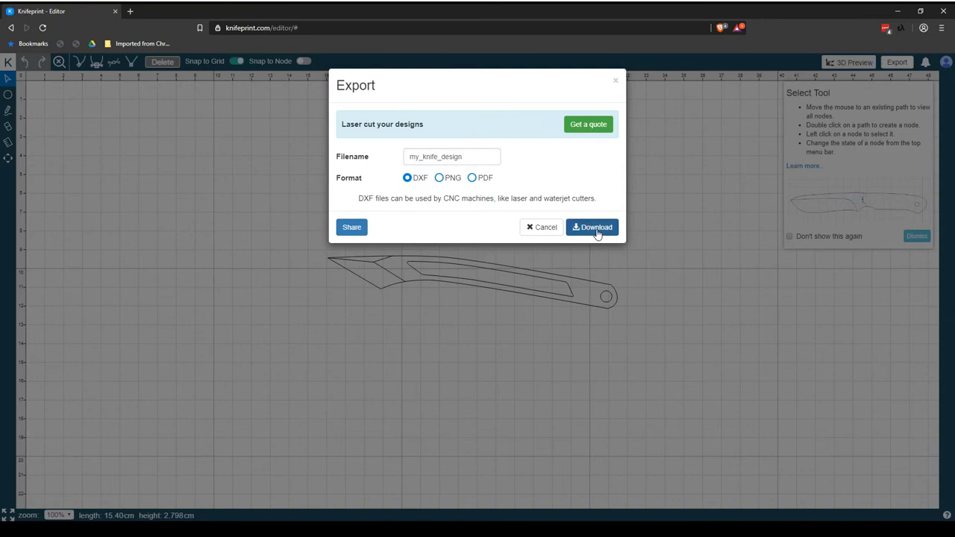
# - Switch the export format between PNG and PDF to compare options, ending on DXF
pyautogui.click(439, 178)
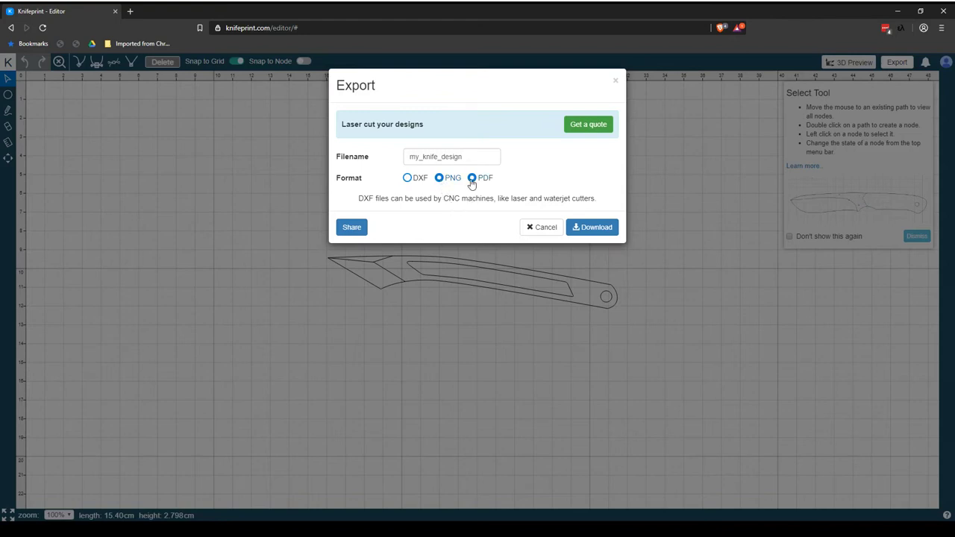
pyautogui.click(472, 178)
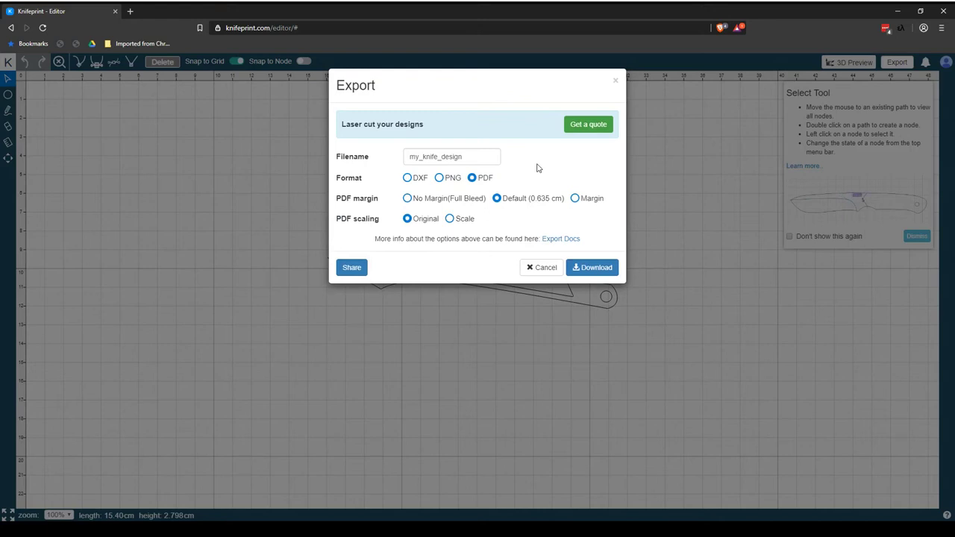
pyautogui.click(440, 179)
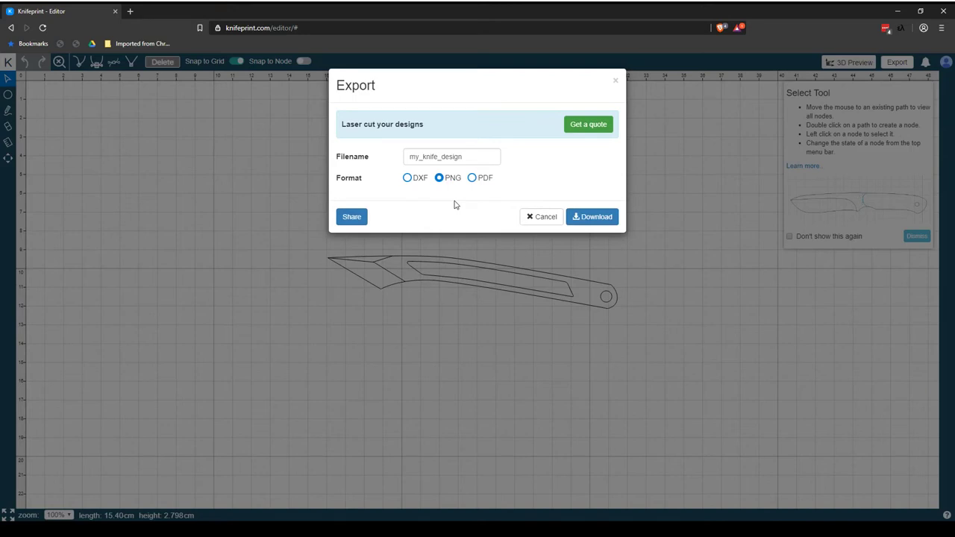
pyautogui.click(473, 179)
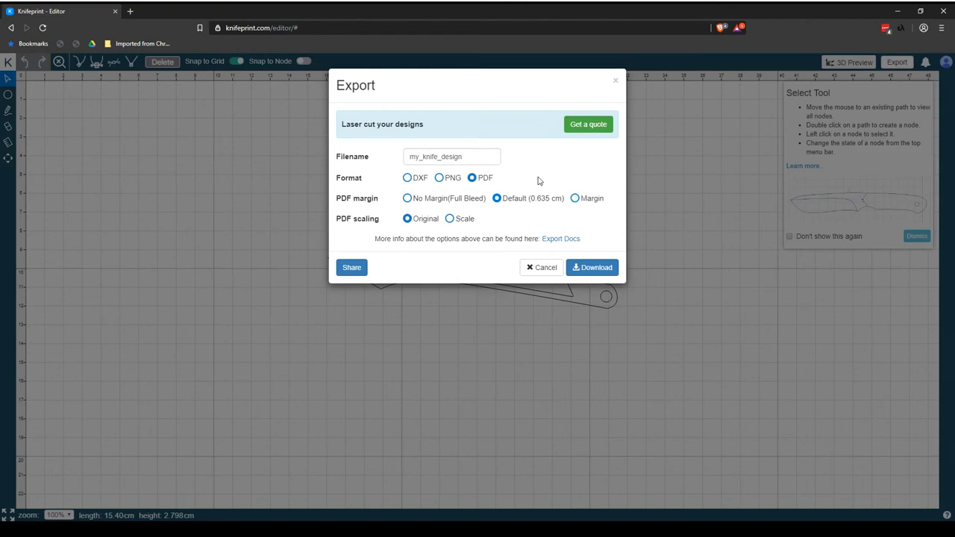
pyautogui.click(408, 178)
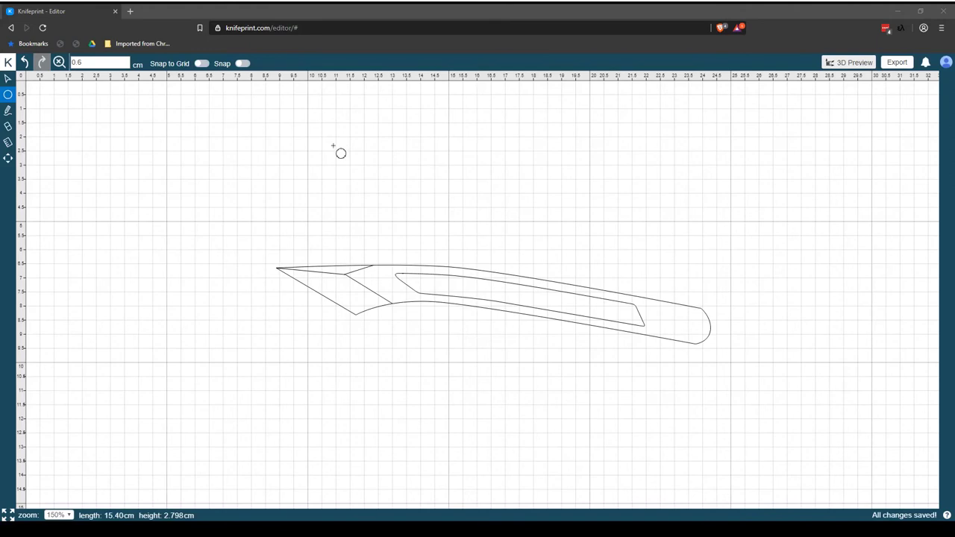
# - Share the knife design online, passing the reCAPTCHA image challenge
pyautogui.click(8, 64)
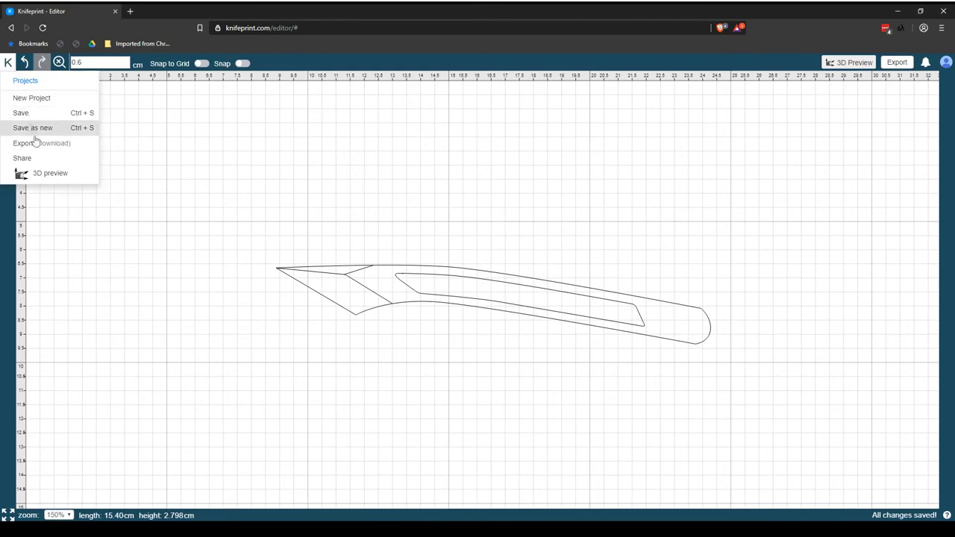
pyautogui.click(42, 159)
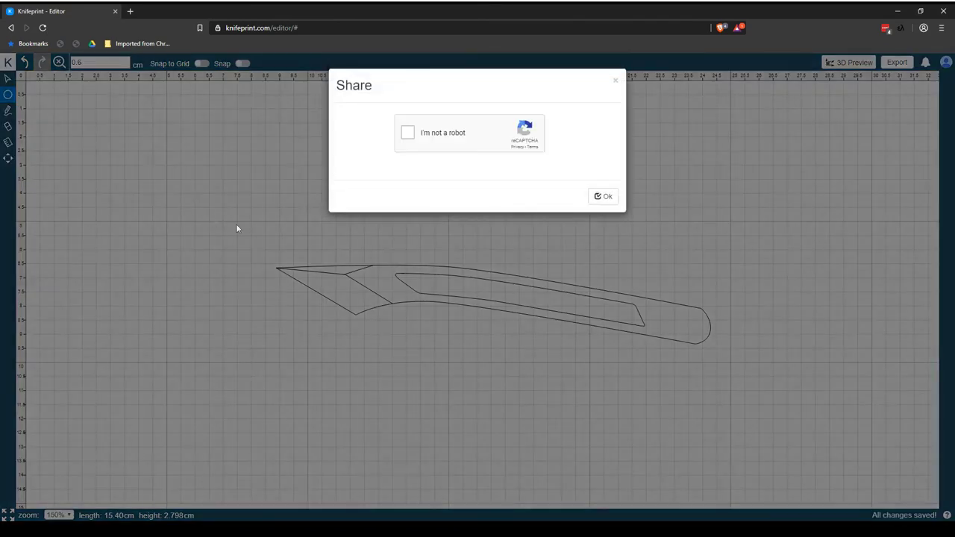
pyautogui.click(409, 138)
pyautogui.scroll(2, 511, 129)
pyautogui.scroll(-2, 513, 123)
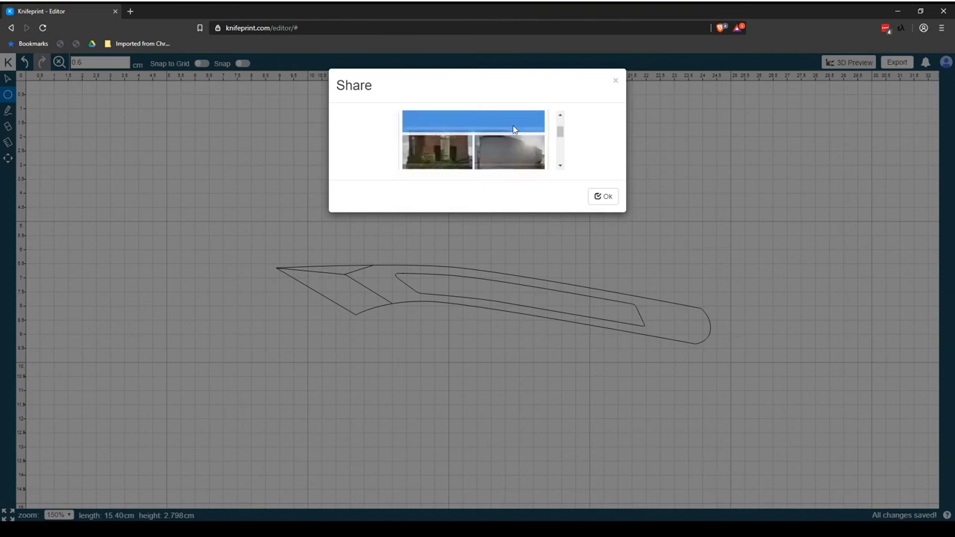
pyautogui.click(441, 135)
pyautogui.click(505, 160)
pyautogui.scroll(-3, 511, 149)
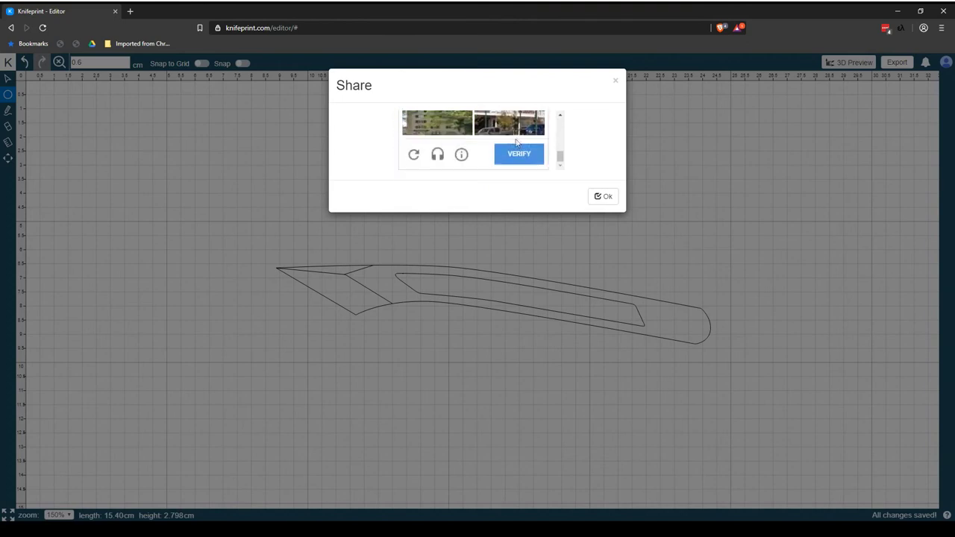
pyautogui.click(519, 155)
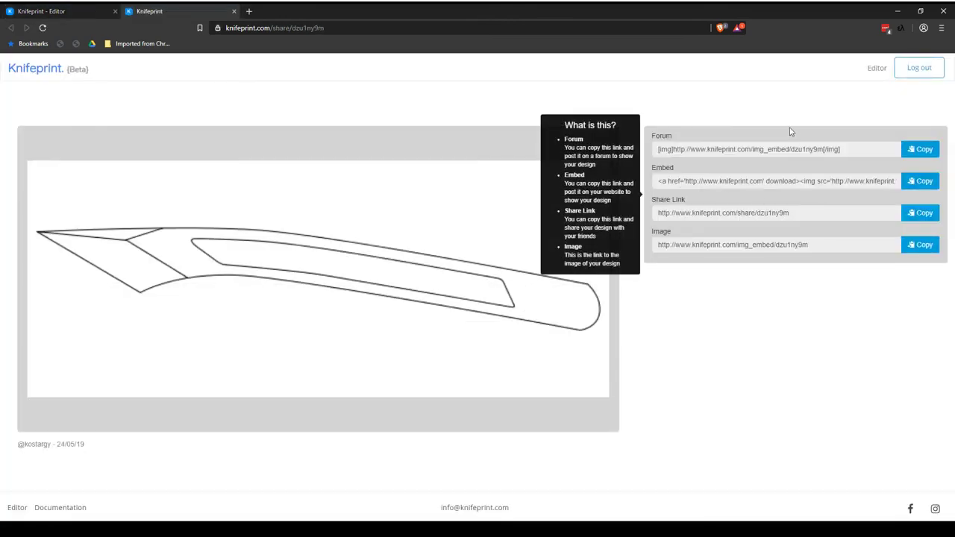
# - Copy the design's image link from the share page, then close it and the confirmation
pyautogui.moveTo(780, 141)
pyautogui.click(923, 247)
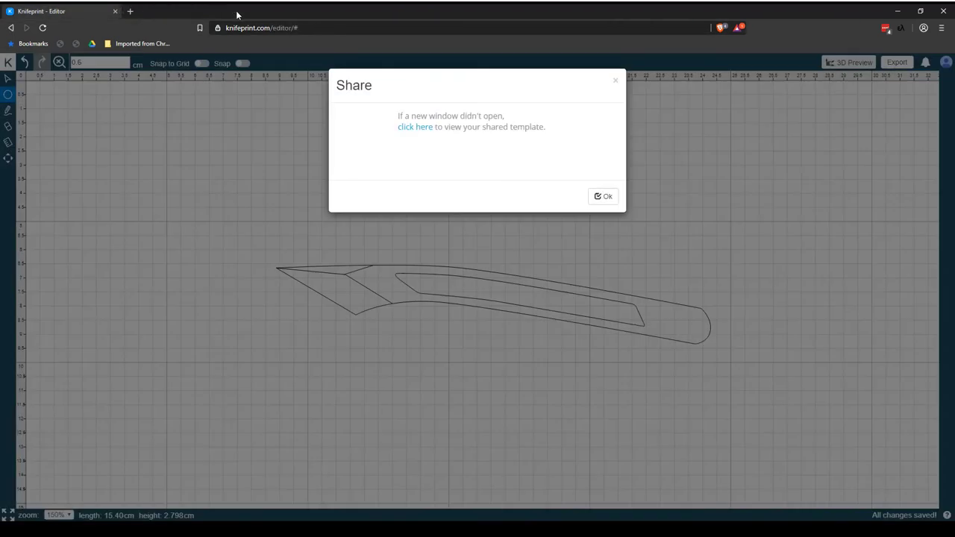
pyautogui.click(234, 11)
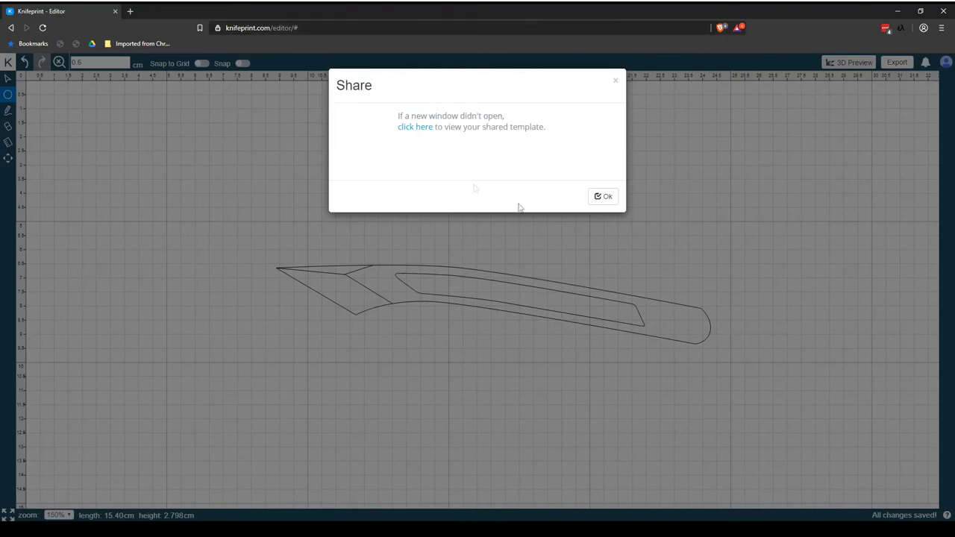
pyautogui.click(604, 197)
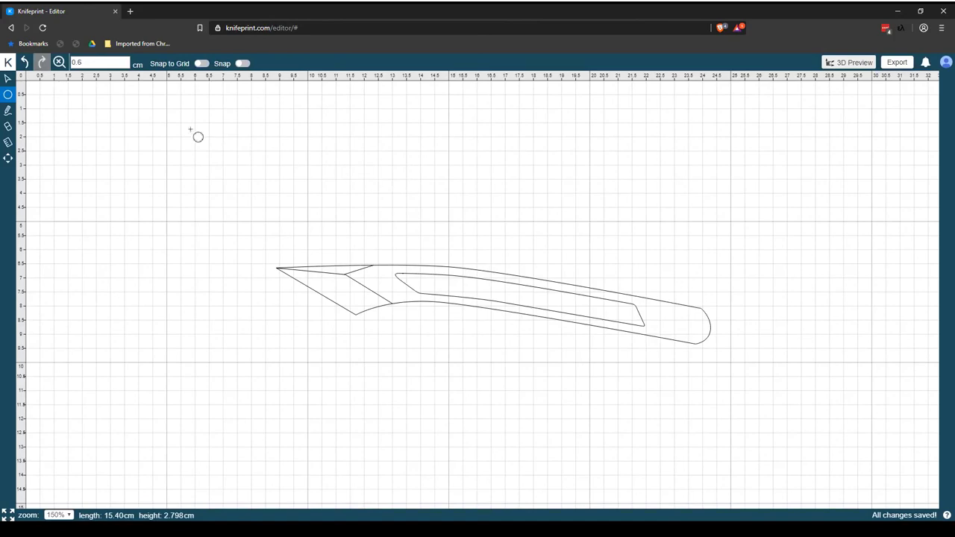
# - Save the slim knife design as a new template from the K menu
pyautogui.click(6, 65)
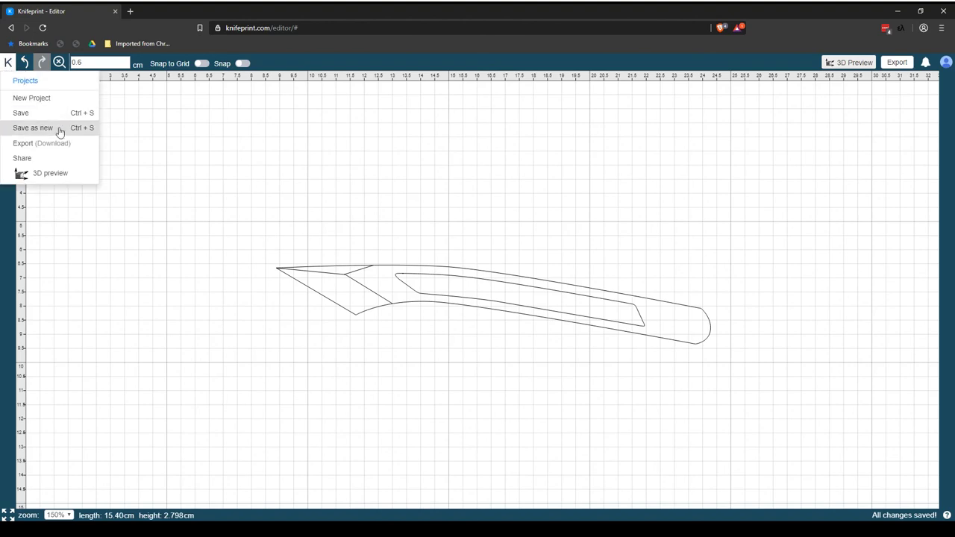
pyautogui.click(32, 128)
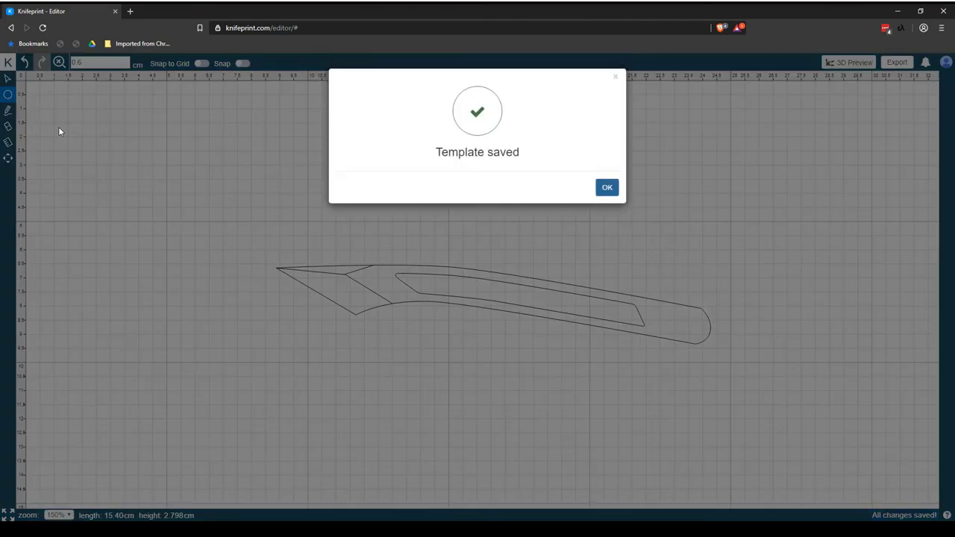